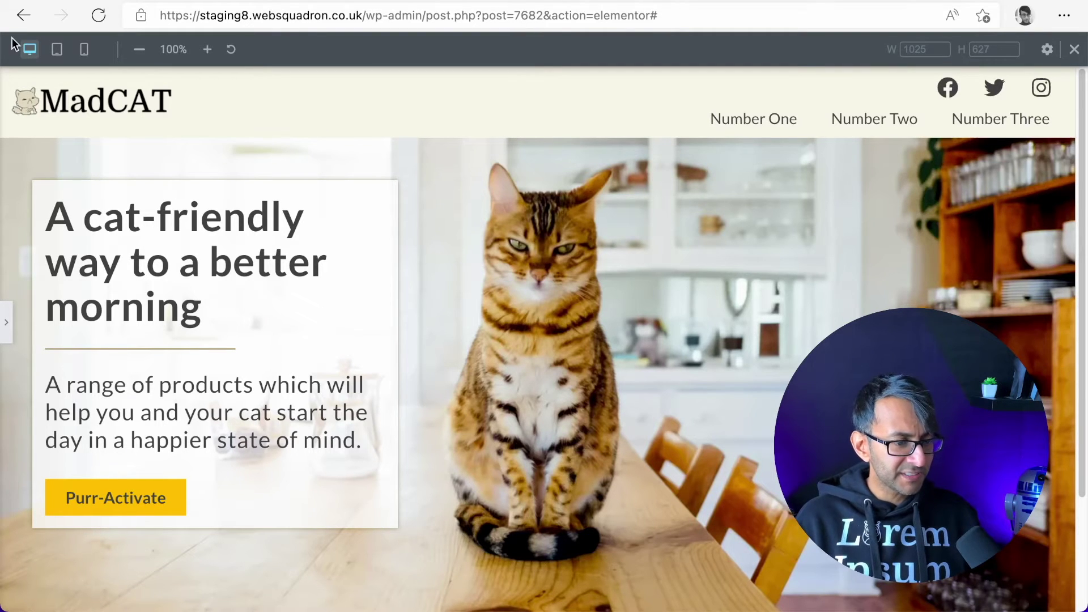
Reopen the Elementor panel on the hero column's Advanced tab, showing margin 0/63/0/3 and padding 15.
click(7, 323)
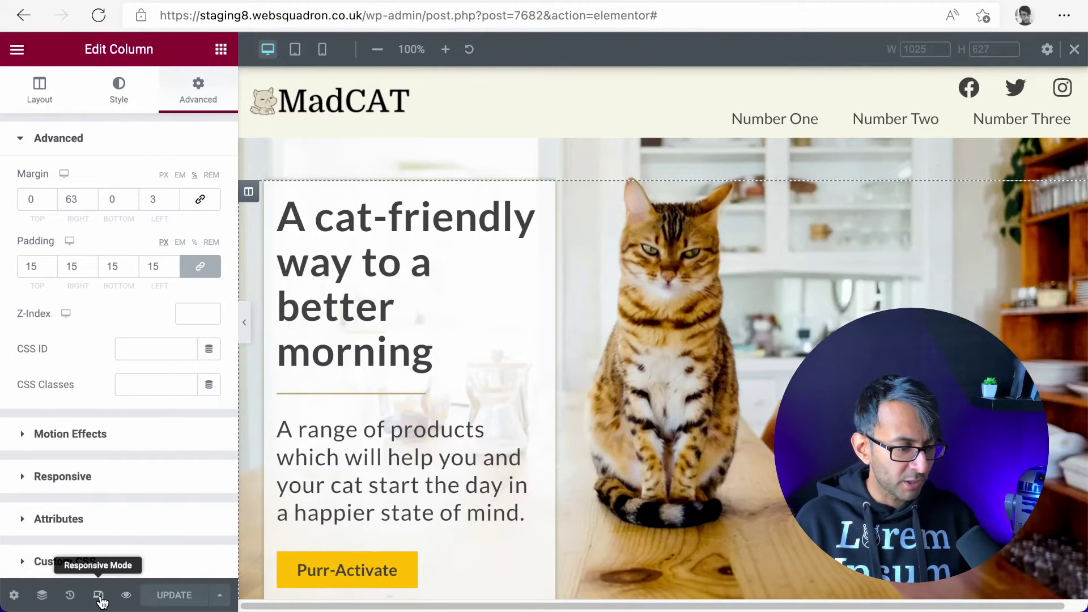
Switch to the mobile preview, widen it to 378 px, and inspect the hero.
click(322, 51)
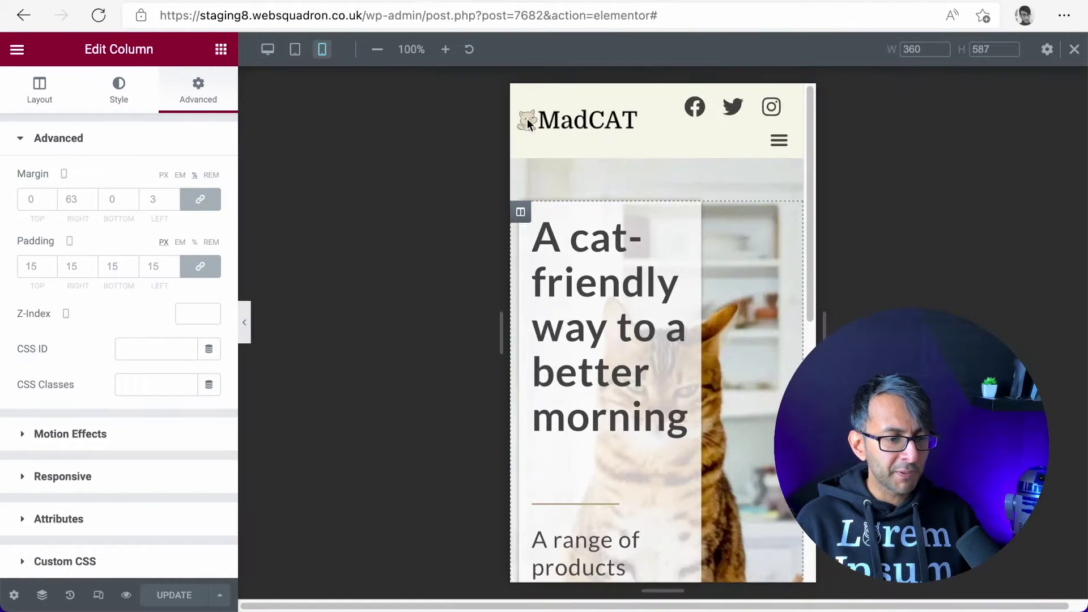
mouse_move(810, 130)
mouse_down()
mouse_move(811, 175)
mouse_move(823, 143)
mouse_up()
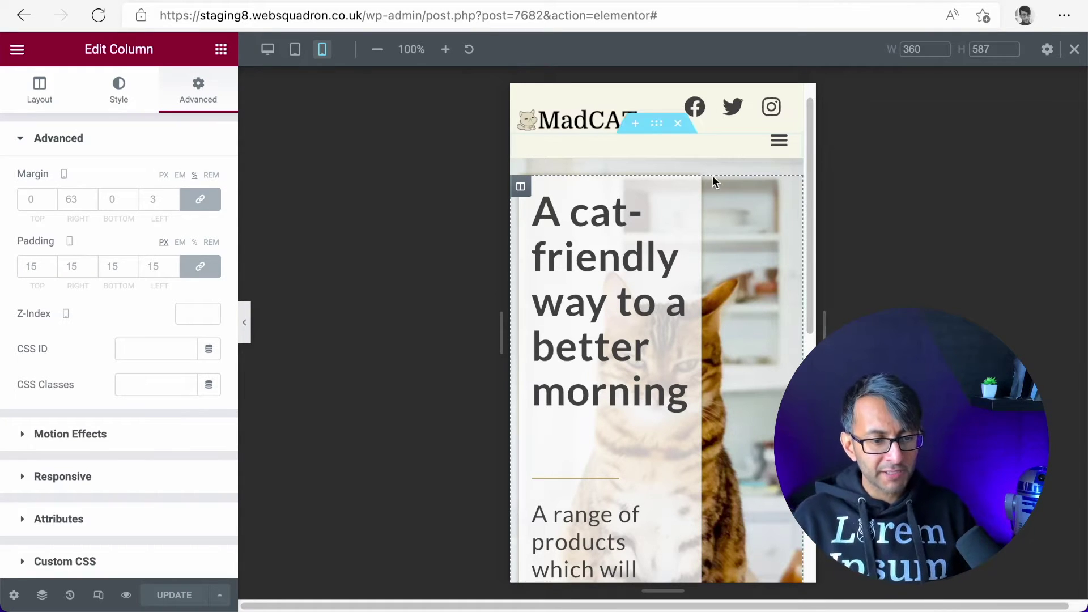
drag(809, 168, 826, 120)
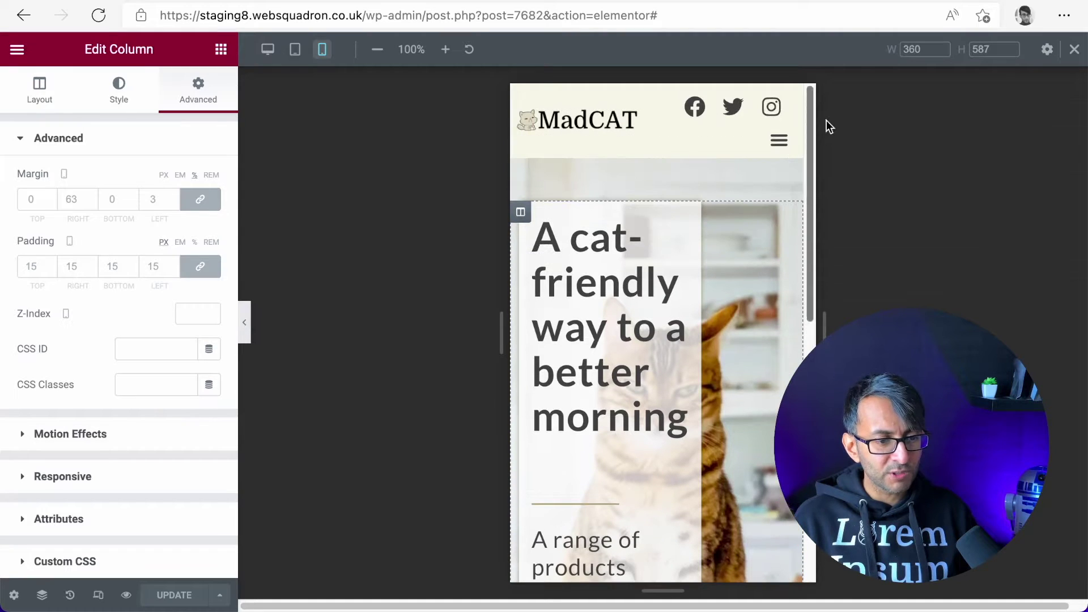
text(378)
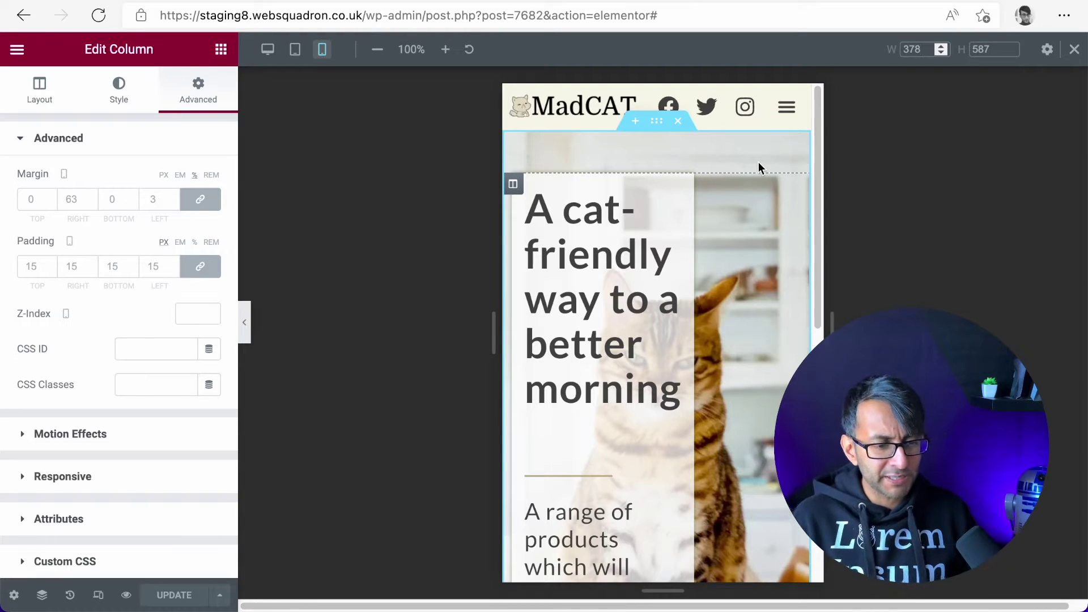
mouse_move(819, 170)
mouse_down()
mouse_move(816, 196)
mouse_move(817, 176)
mouse_up()
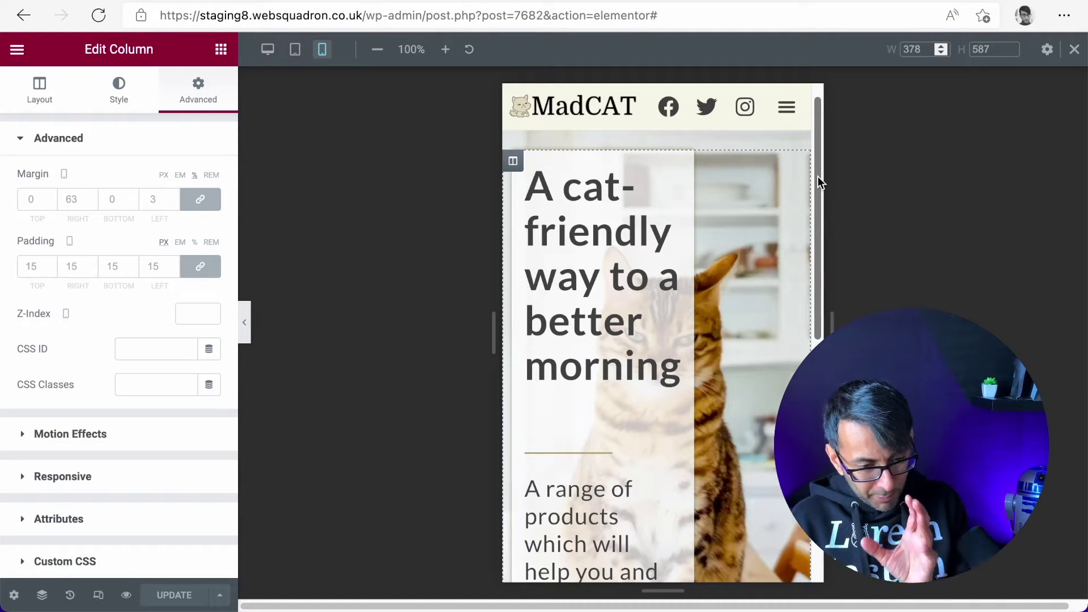
drag(817, 176, 828, 148)
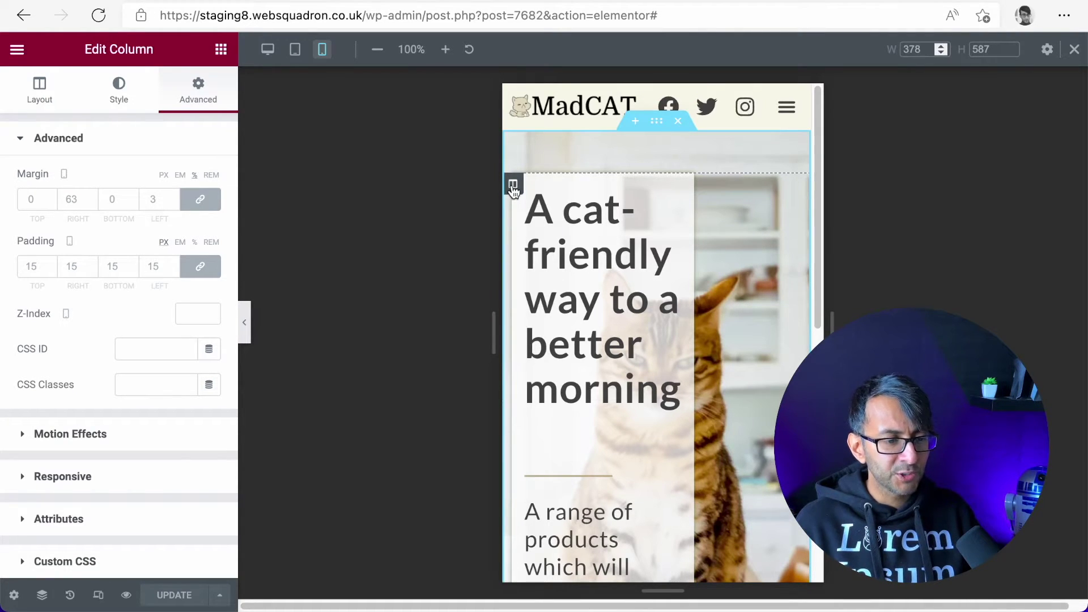
Clear the column's mobile margin and padding to 0, then compare against the desktop view.
click(199, 210)
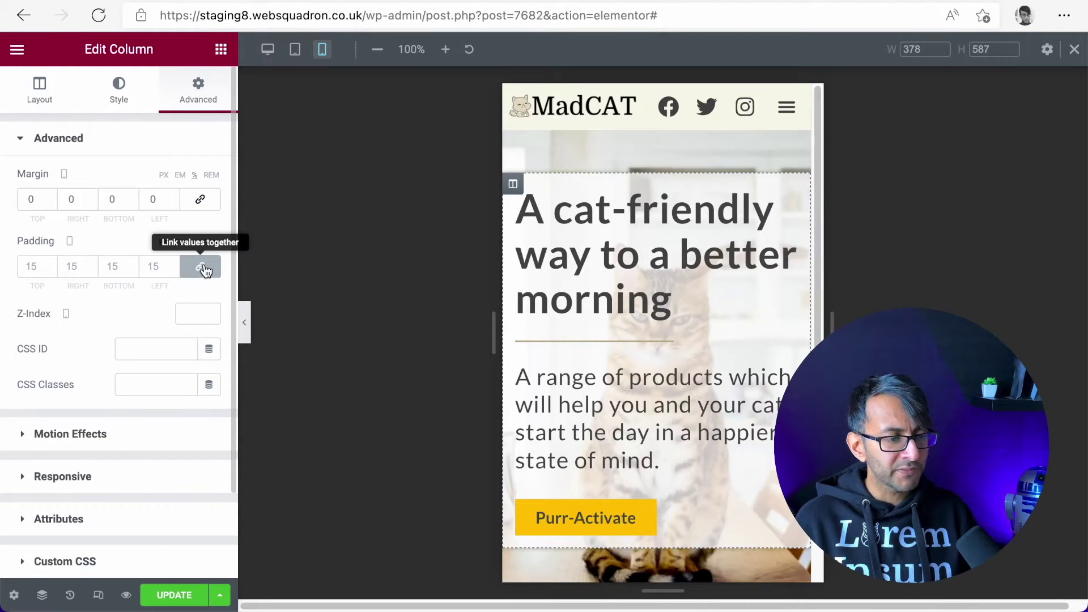
click(202, 267)
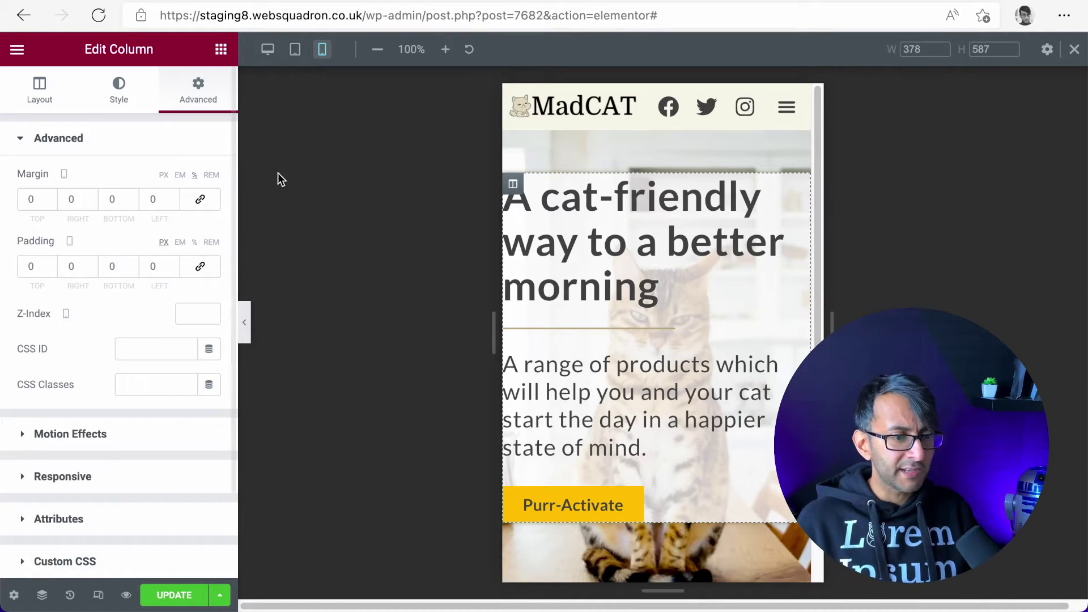
click(267, 50)
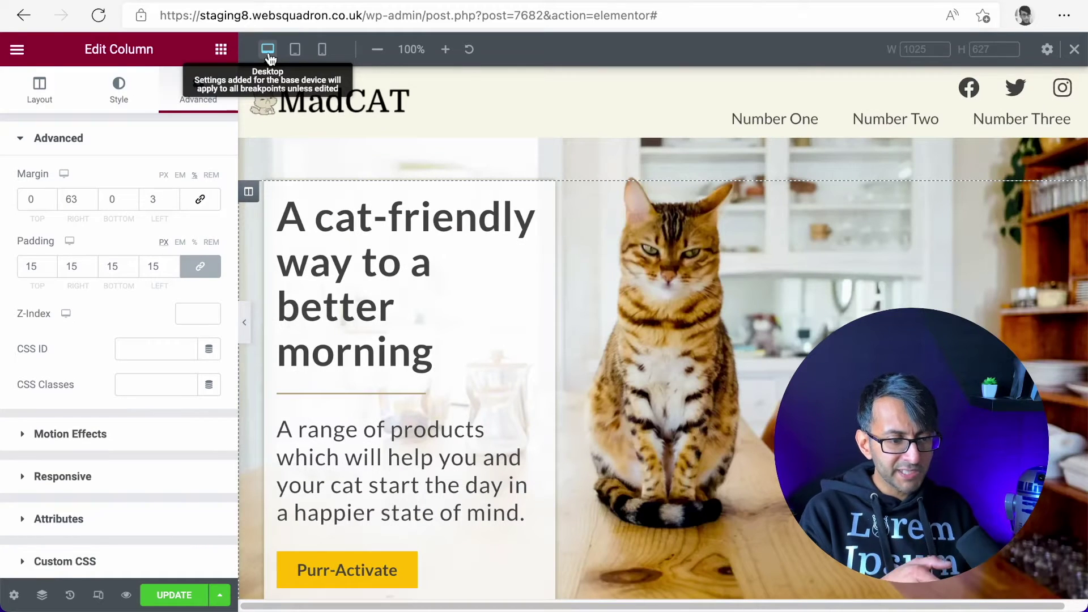
click(245, 322)
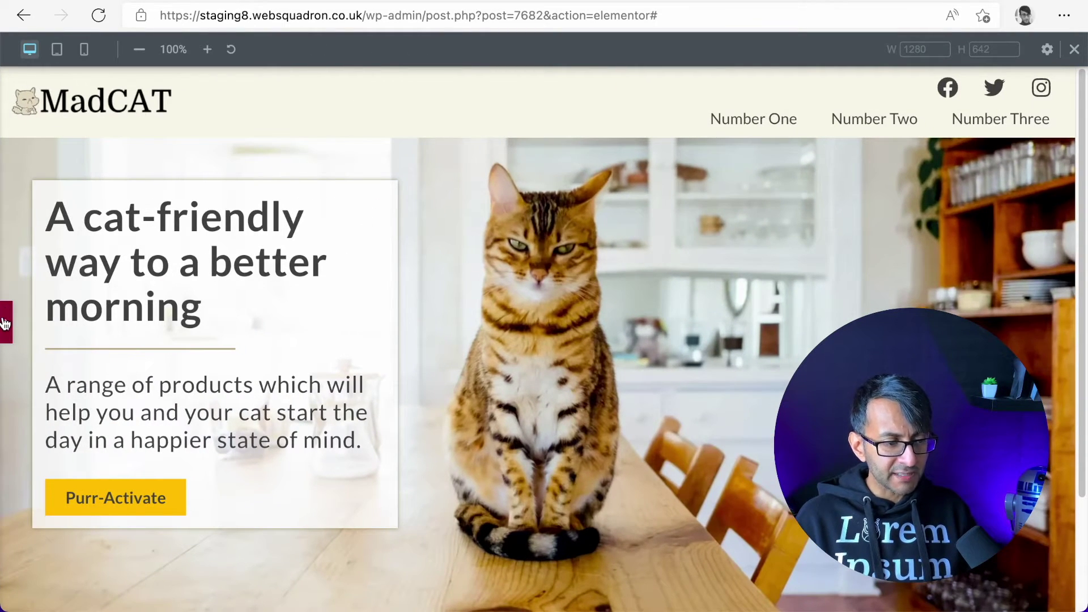
click(6, 319)
Back on mobile, set the column's right and left margins to 15.
click(321, 49)
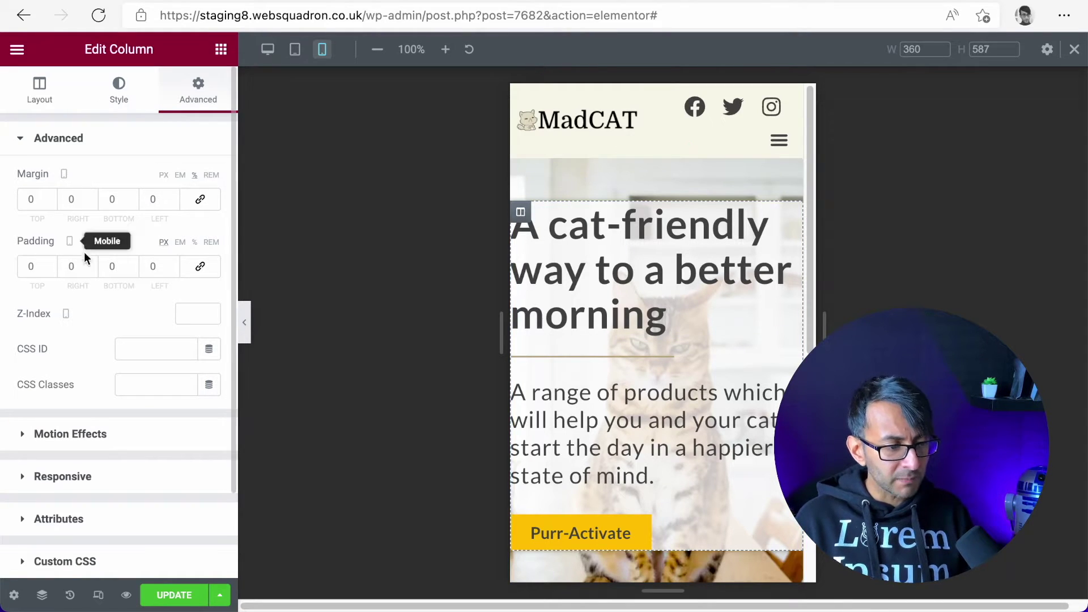
double_click(78, 199)
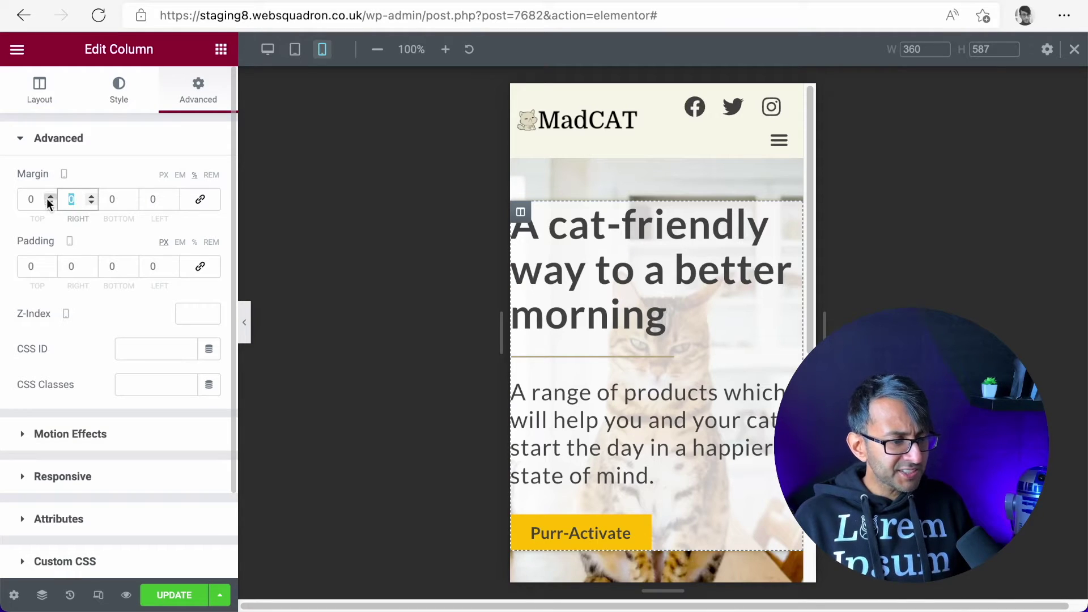
text(15)
key(Tab)
key(Tab)
text(15)
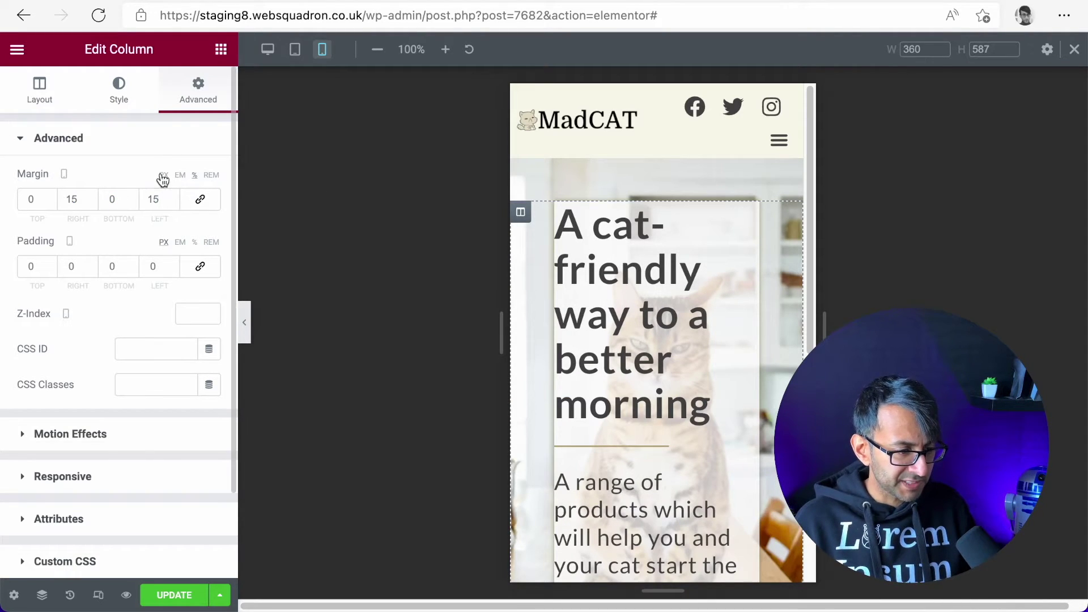
key(ctrl+z)
key(ctrl+z)
key(ctrl+shift+z)
key(ctrl+shift+z)
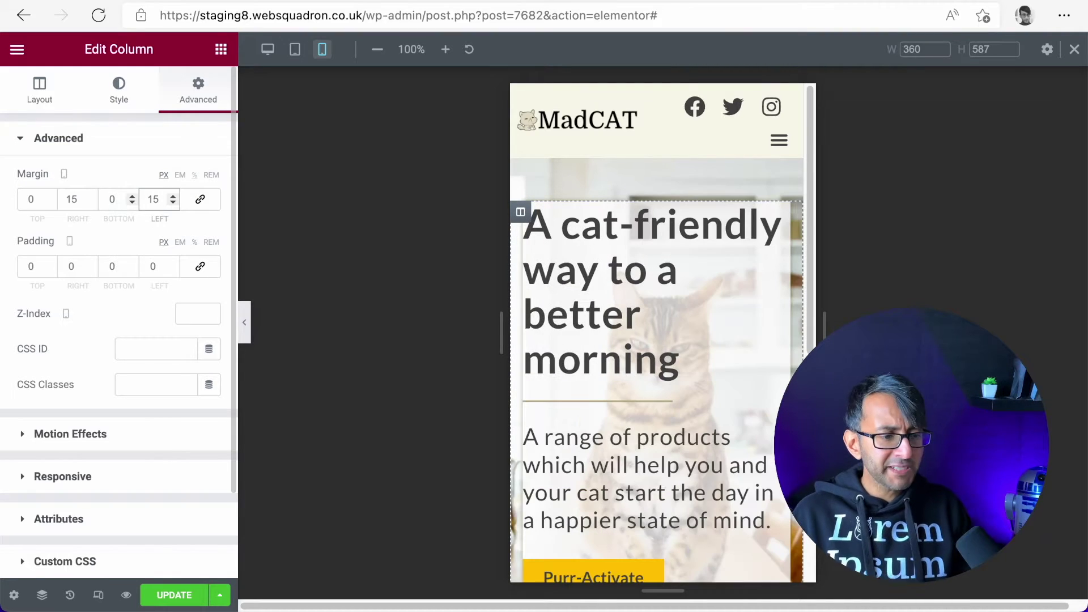
Check the page alone at a 378 px preview width, then restore the panel.
click(243, 322)
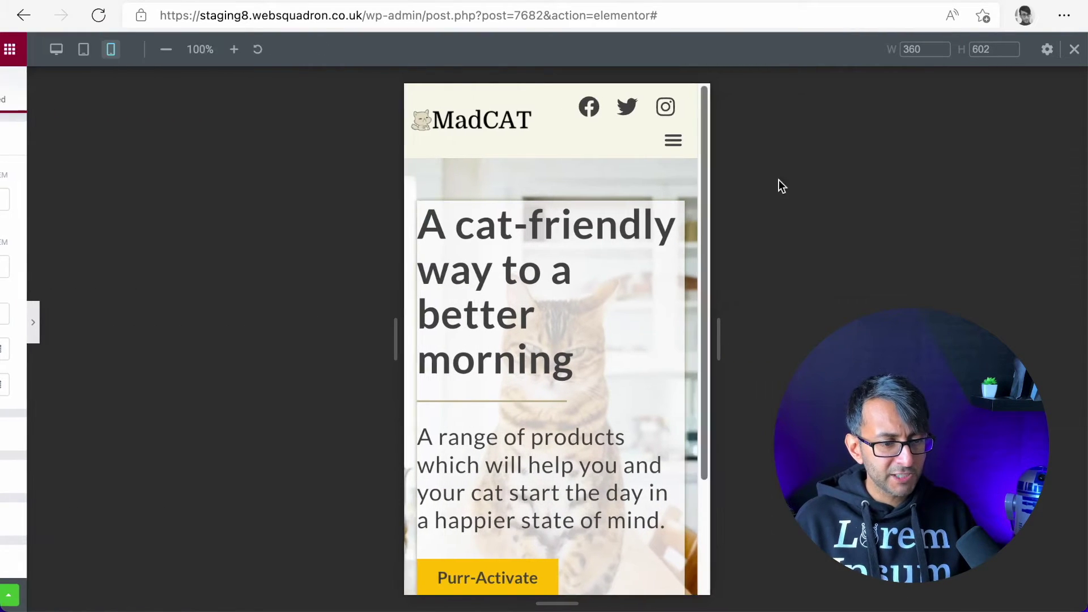
double_click(918, 49)
text(378)
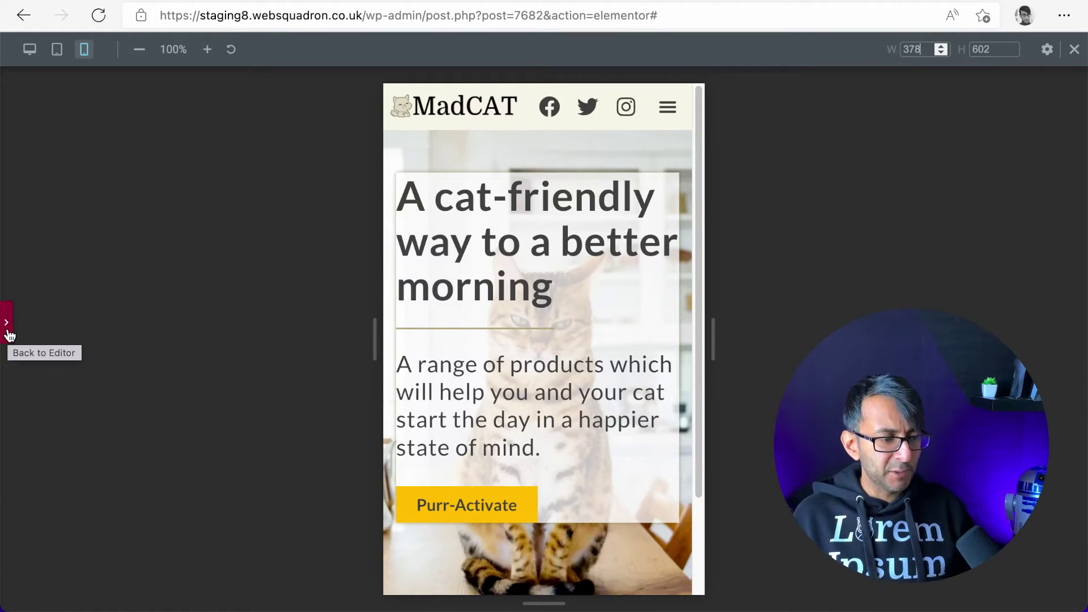
click(8, 333)
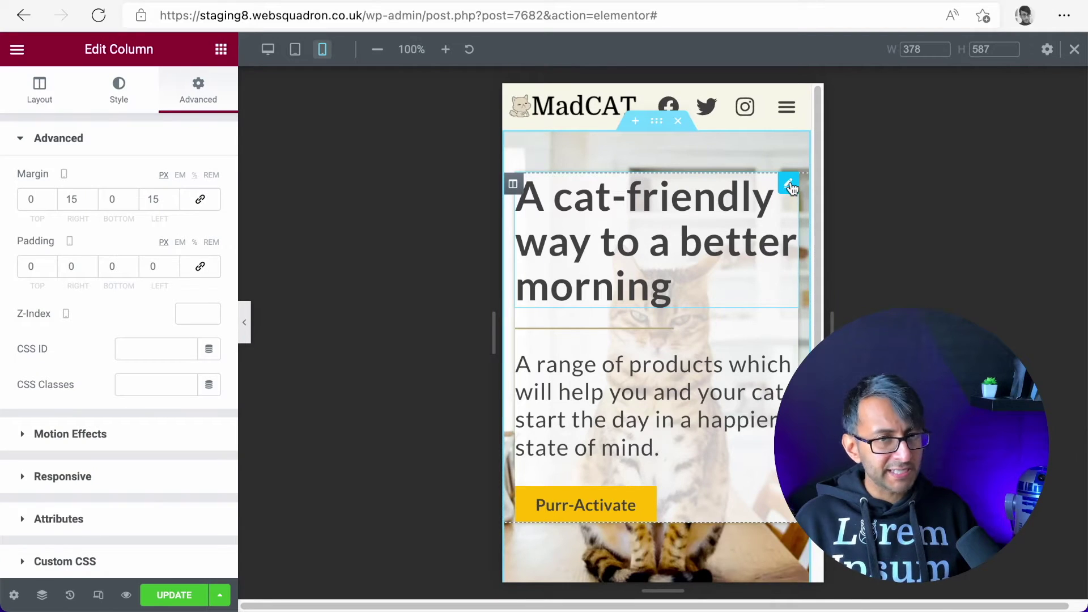
Enter 2 as the heading's mobile Typography font size.
click(788, 184)
click(118, 91)
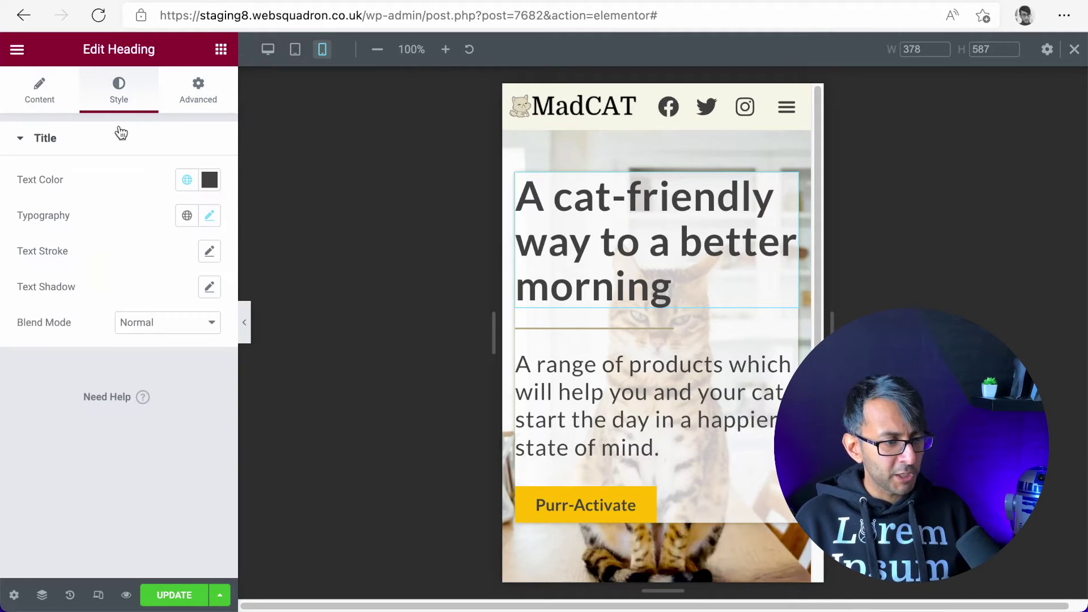
click(211, 216)
click(180, 349)
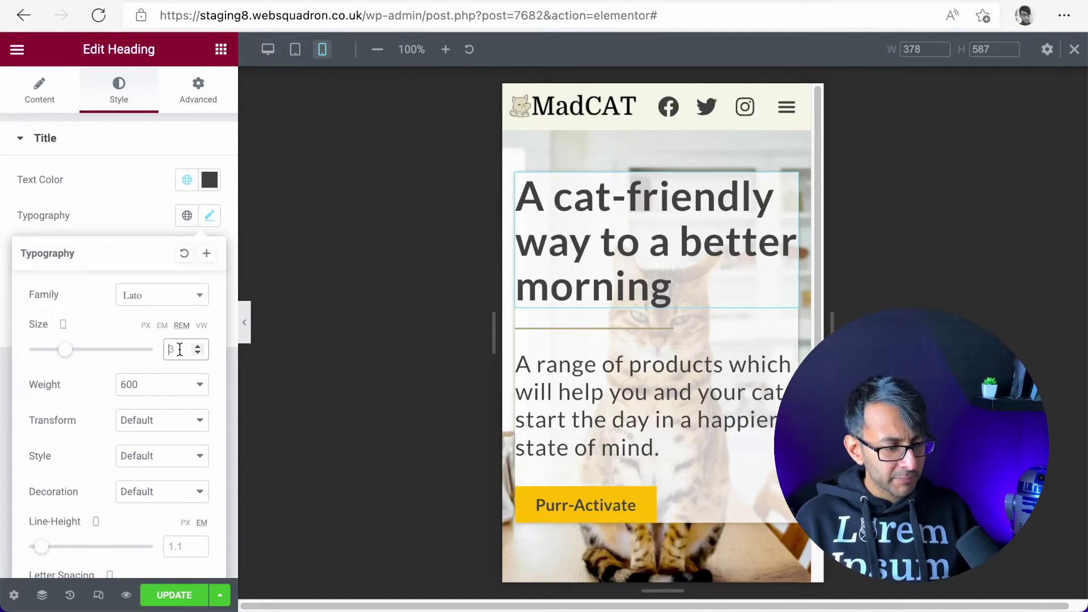
text(2)
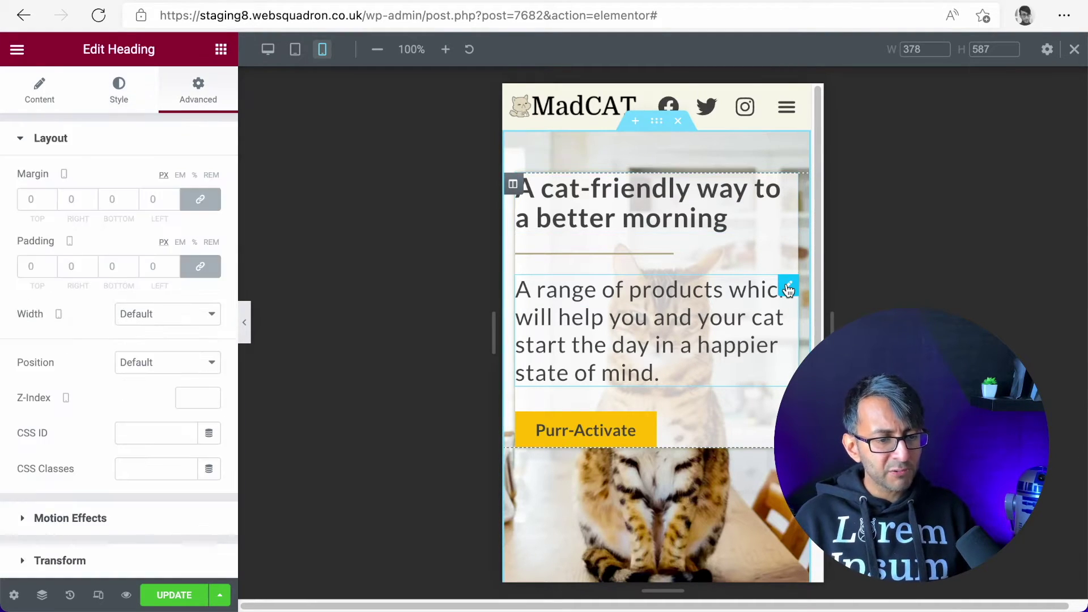
Set the description paragraph's mobile font size to 1.3 rem, then show the Purr-Activate button's styles.
click(117, 101)
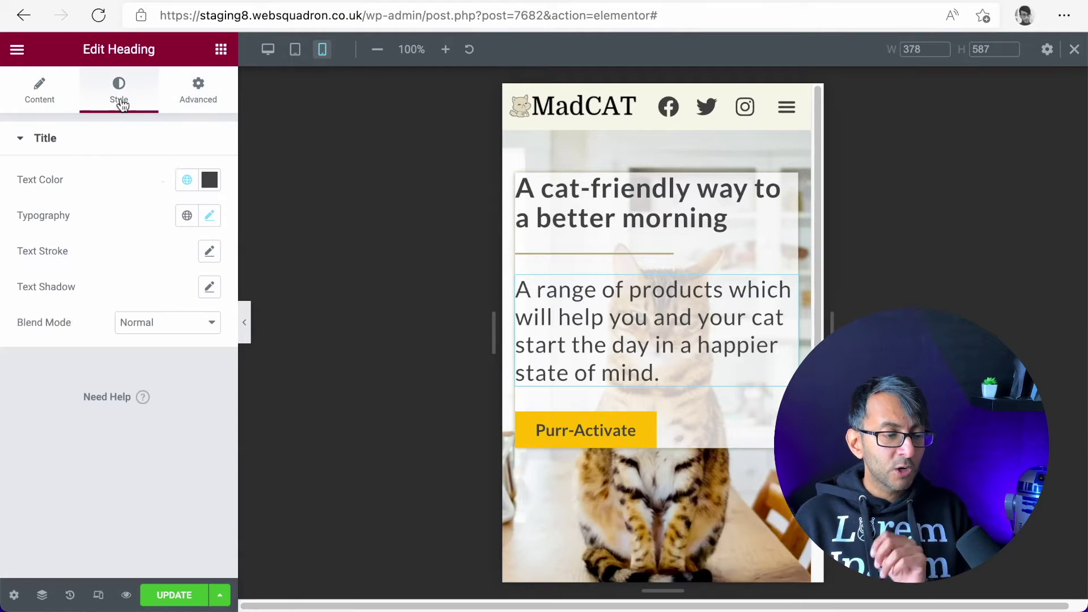
click(209, 216)
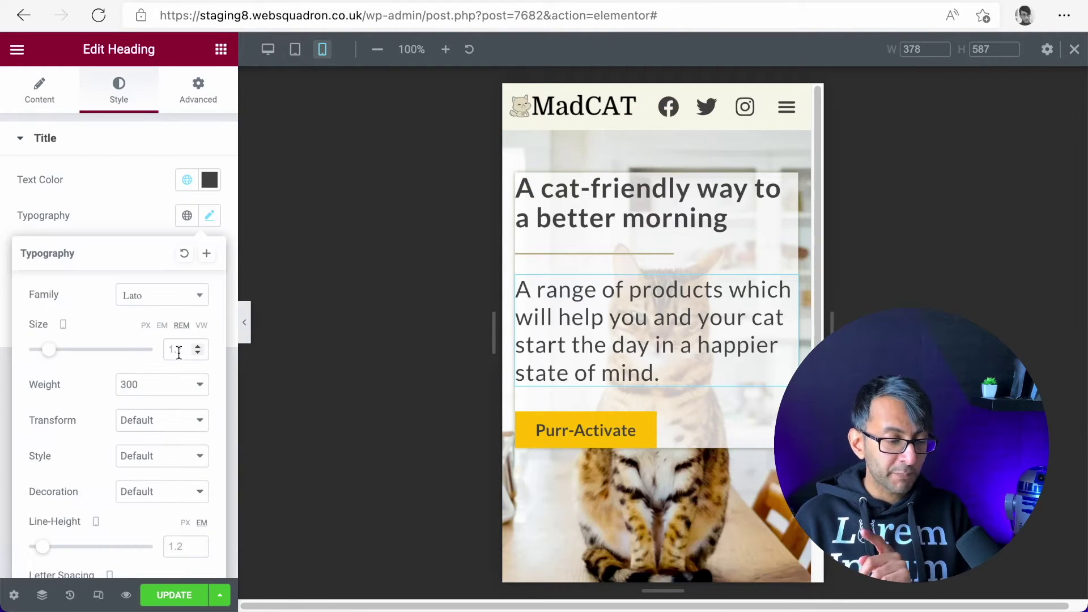
click(178, 352)
text(1.3)
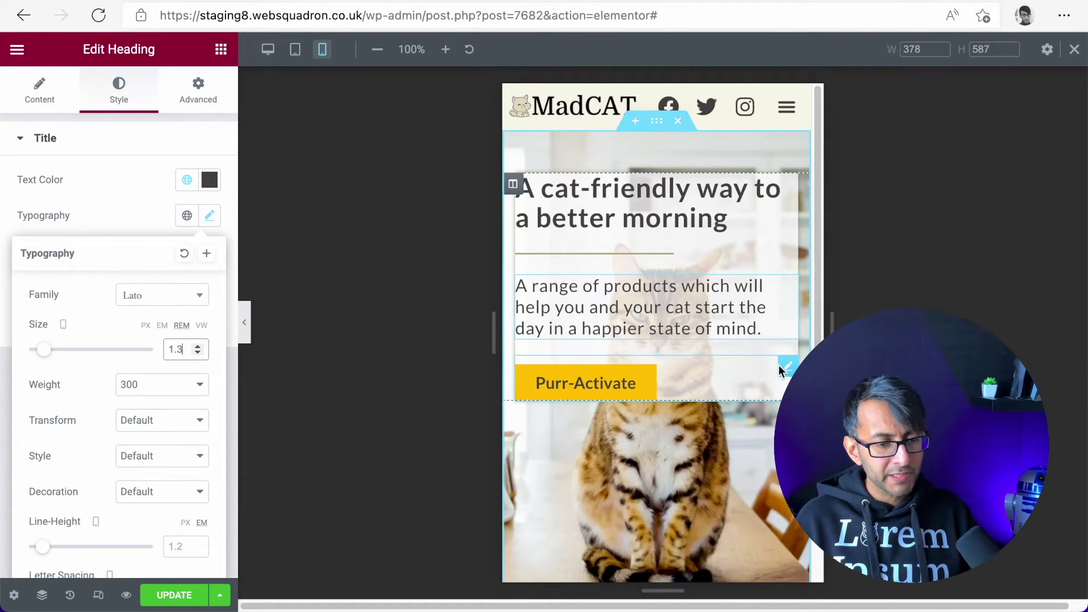
click(782, 366)
click(120, 91)
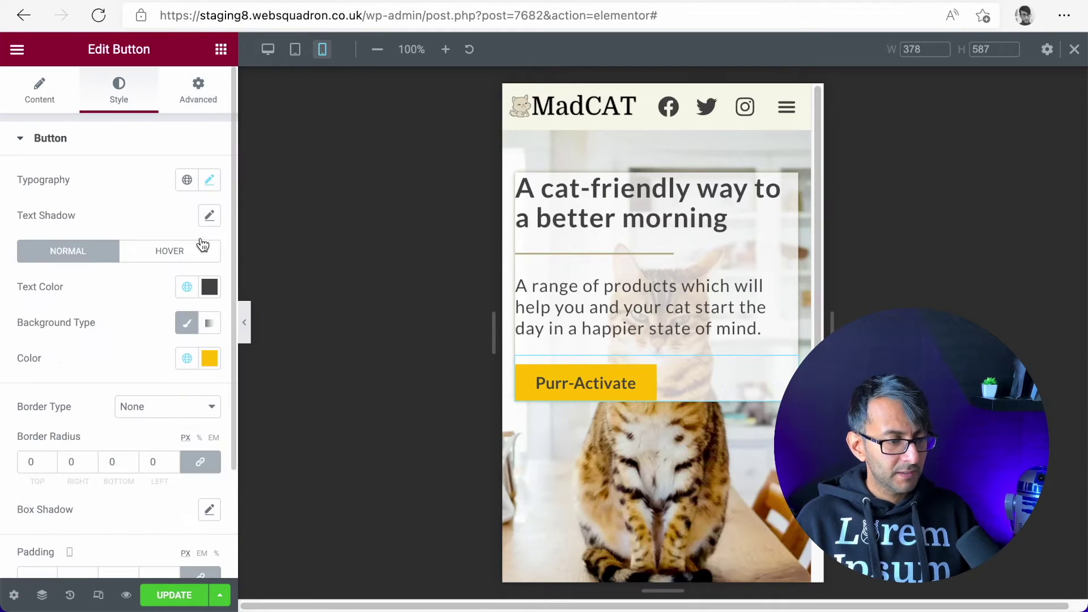
Check the button's Typography font size, then return to the hero text column's settings.
click(209, 180)
click(173, 313)
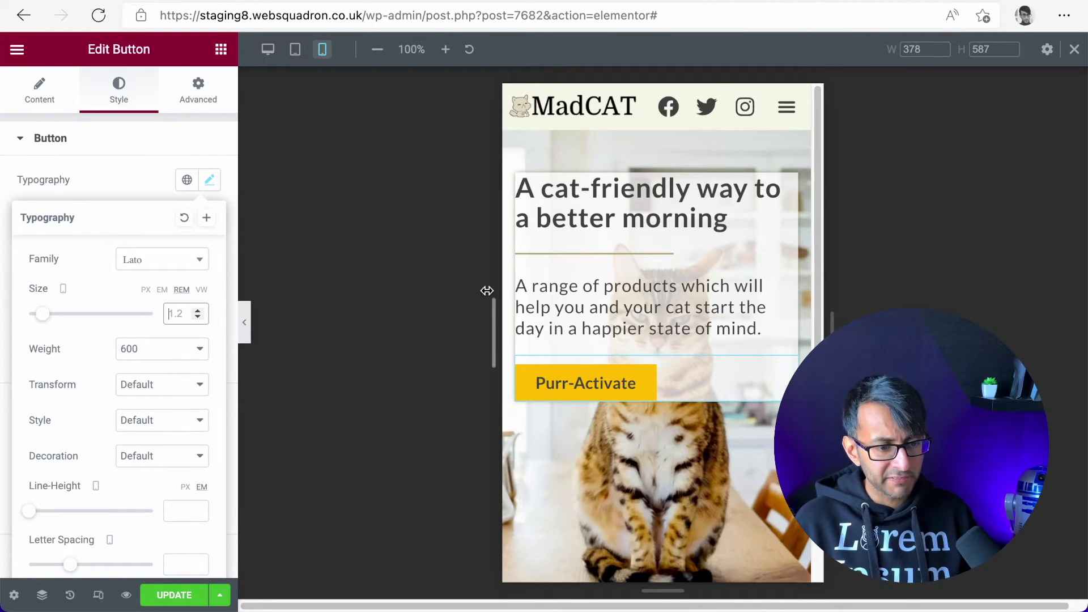
click(515, 191)
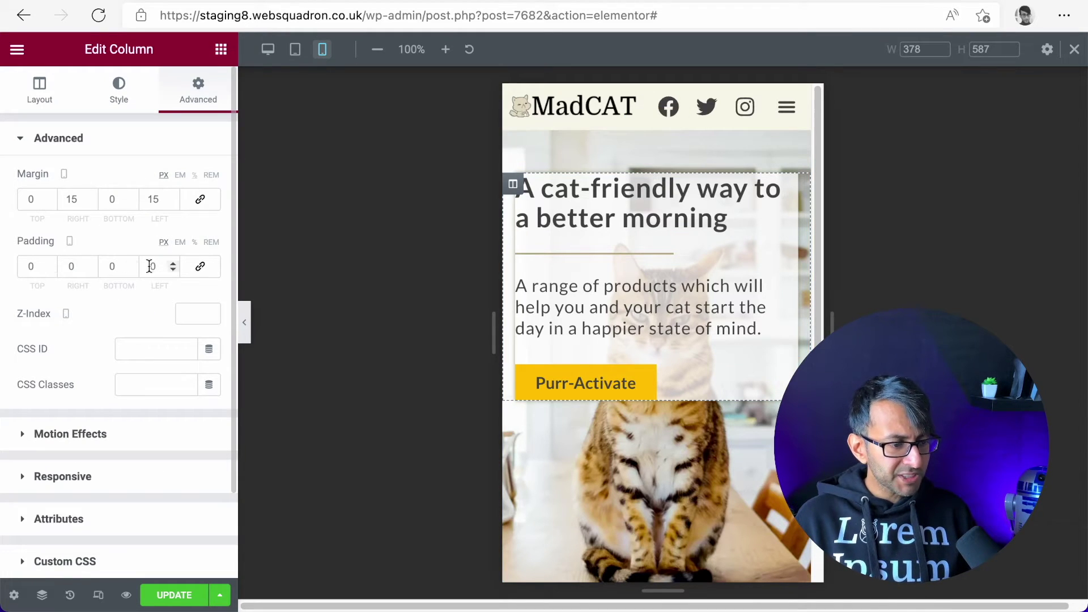
Link the column's mobile padding to 10 on all sides, then select the hero section.
click(200, 266)
click(32, 267)
text(10)
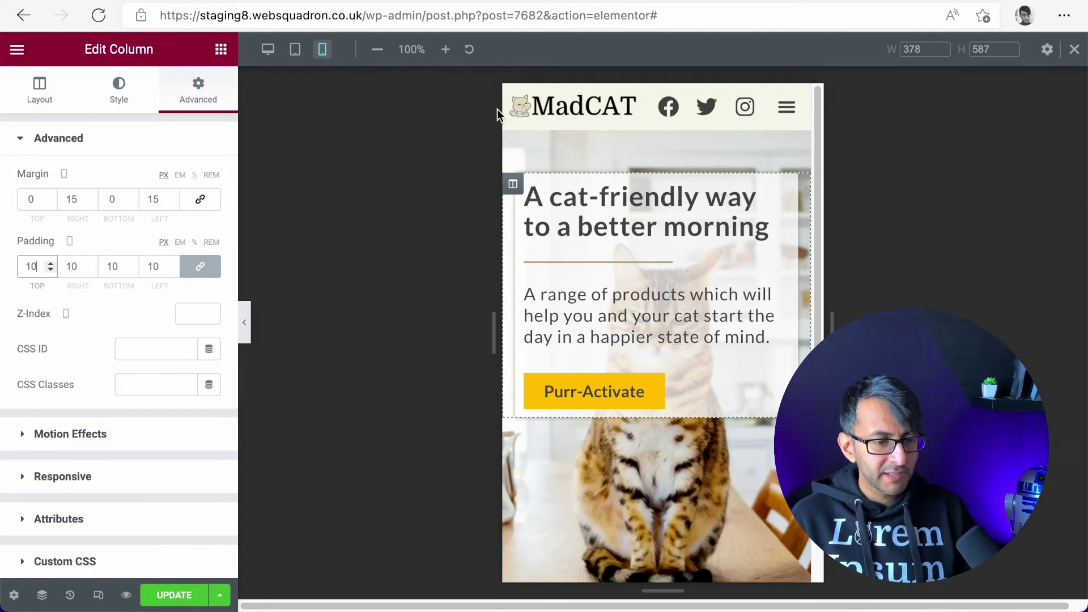
click(658, 124)
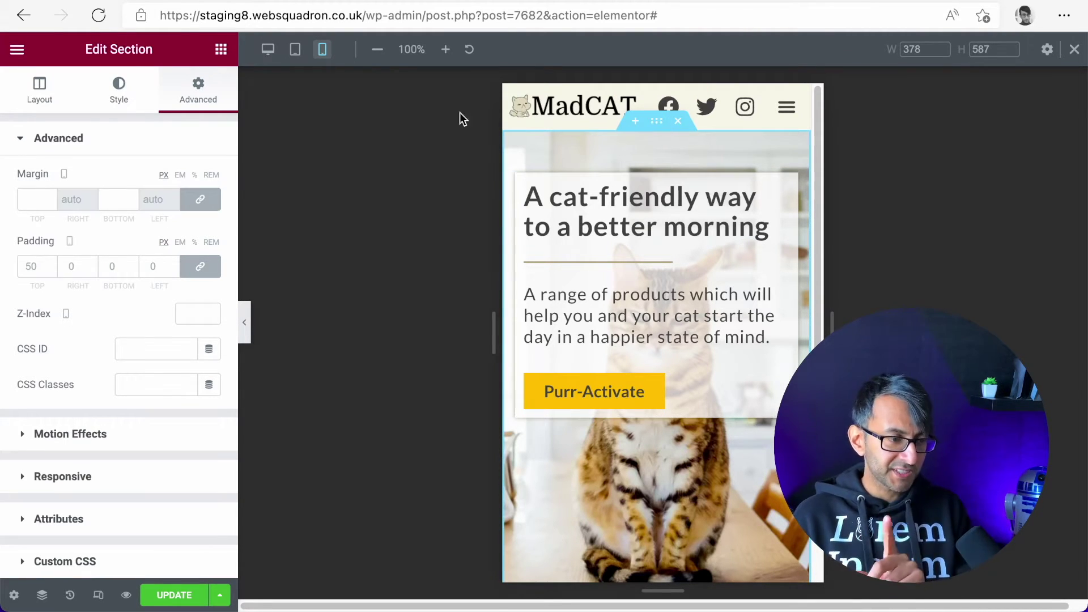
Show the section's background style, toggle tablet and back to mobile, then choose a background image.
click(118, 92)
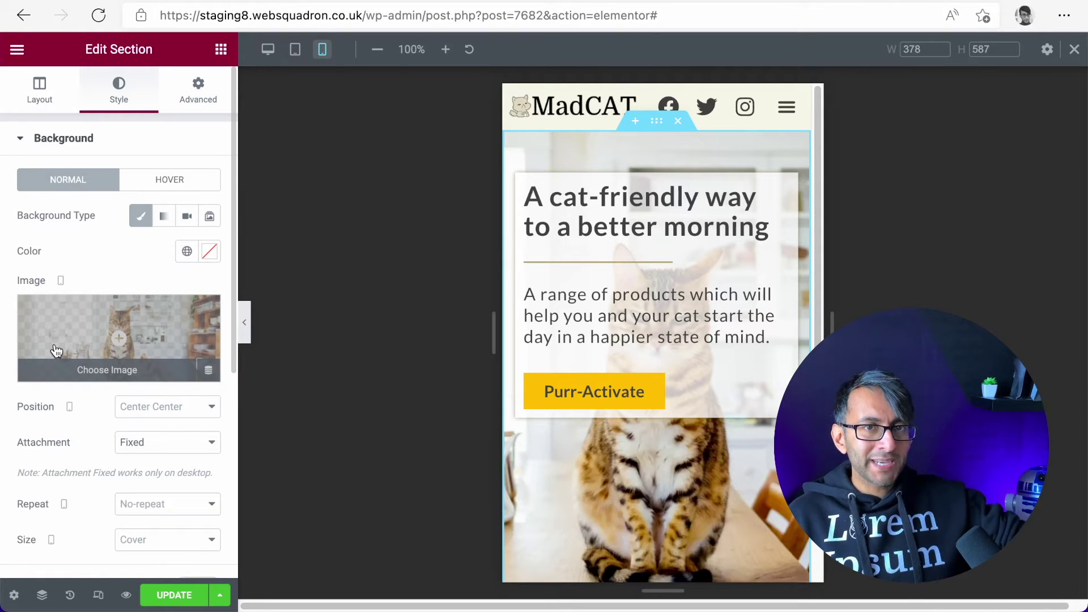
click(295, 49)
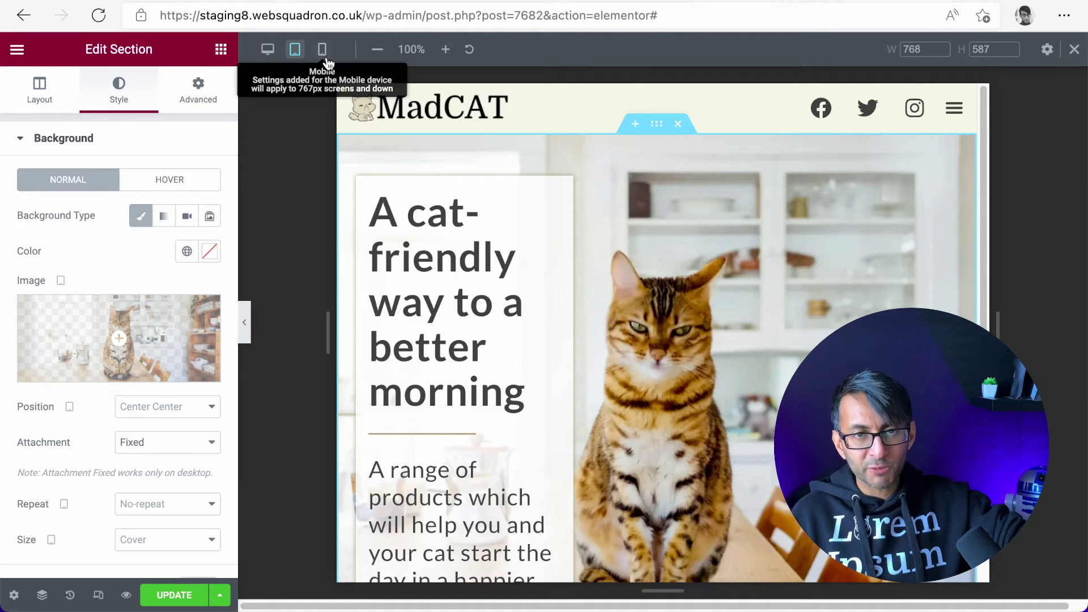
click(325, 57)
mouse_move(175, 318)
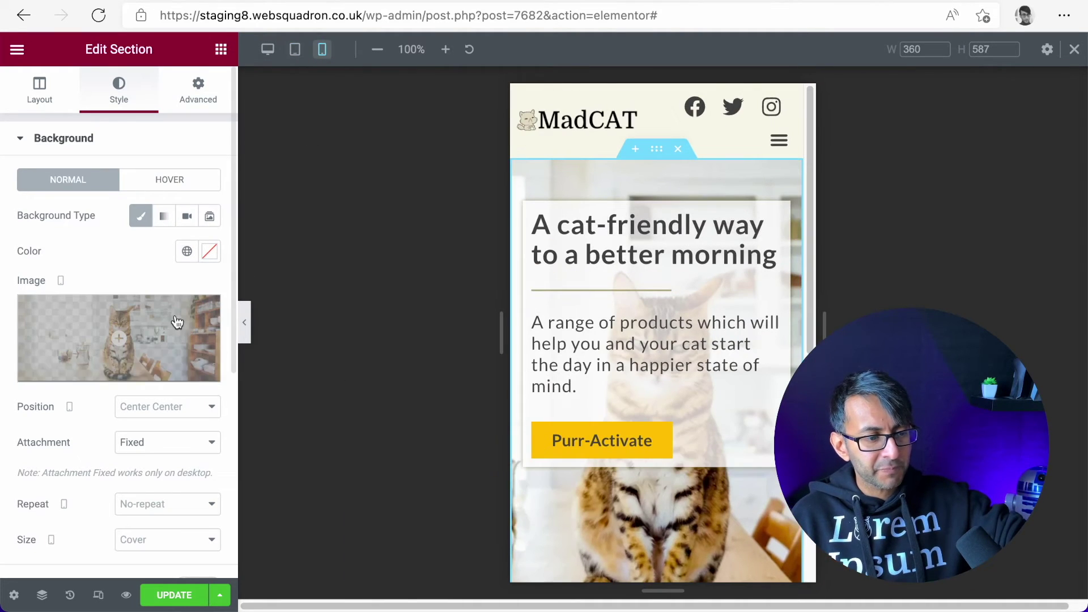
click(90, 321)
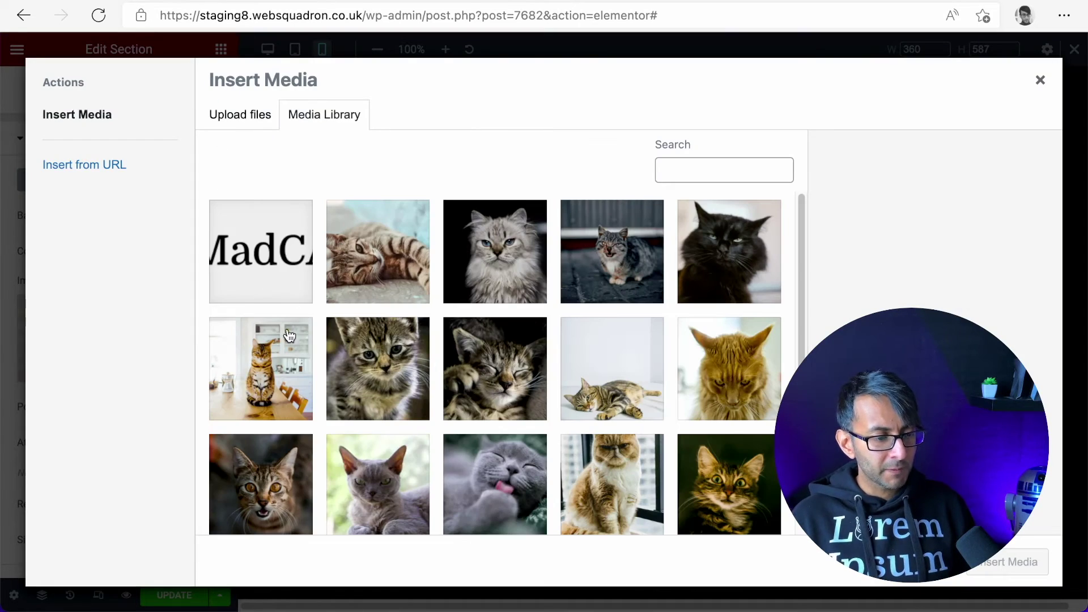
Upload a copy of the cat-on-table photo from Downloads and select the new copy.
click(266, 361)
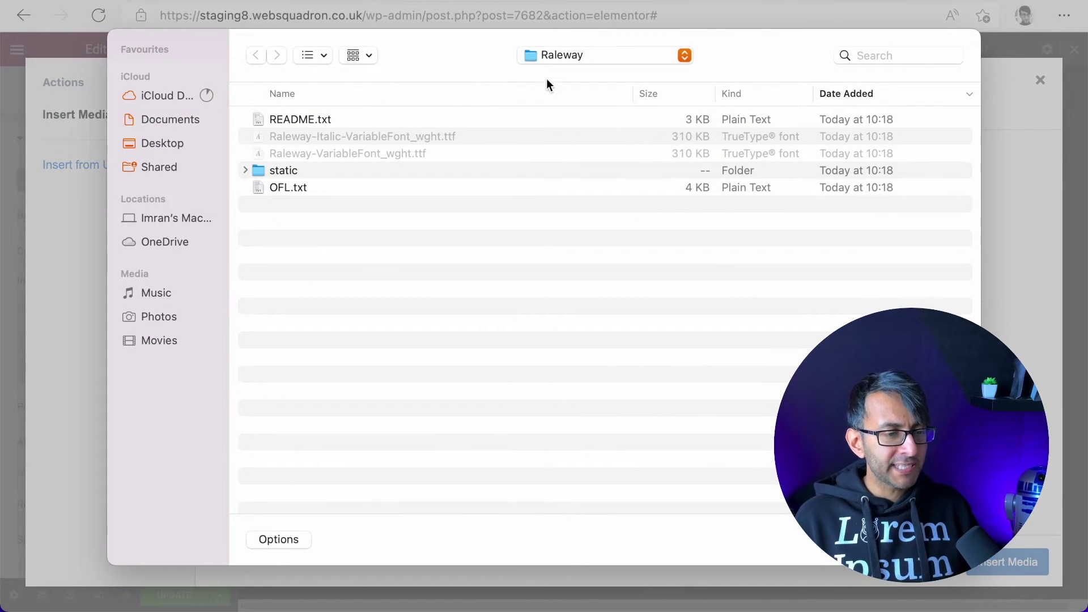
click(582, 52)
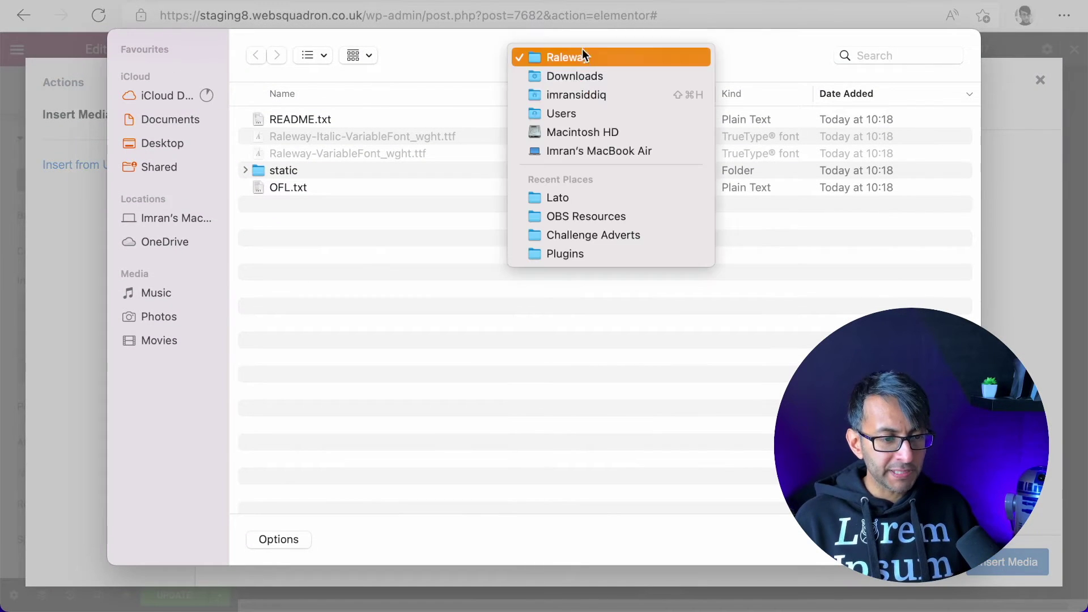
click(583, 74)
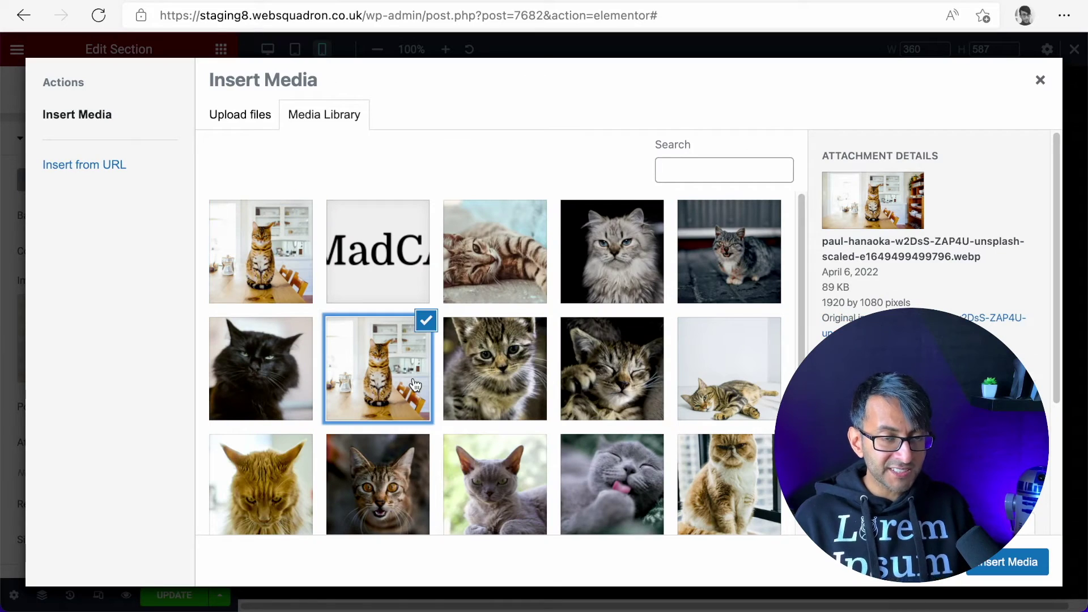
click(271, 277)
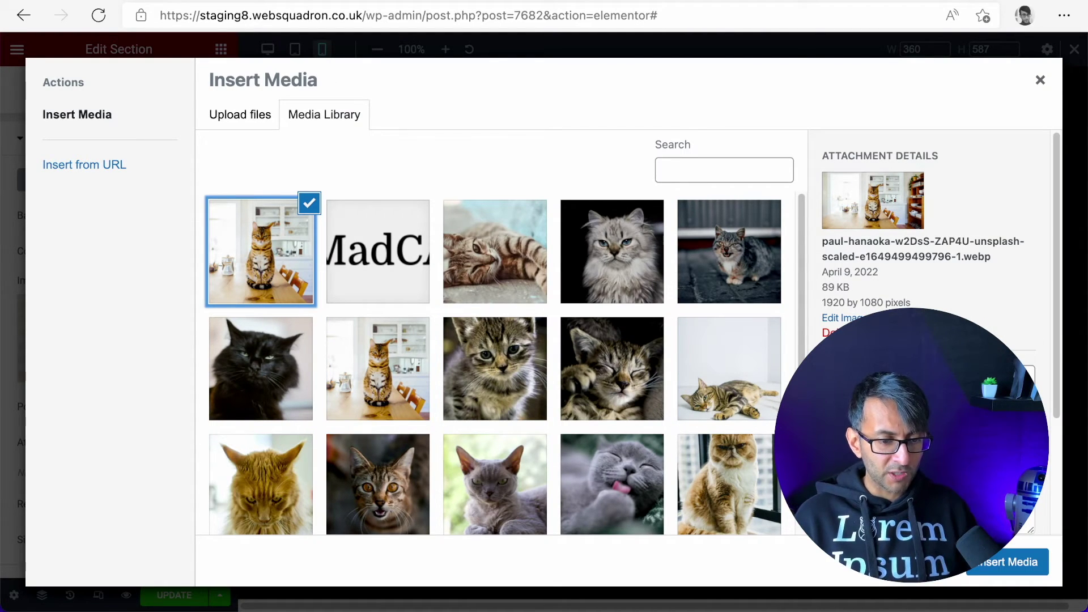
click(837, 319)
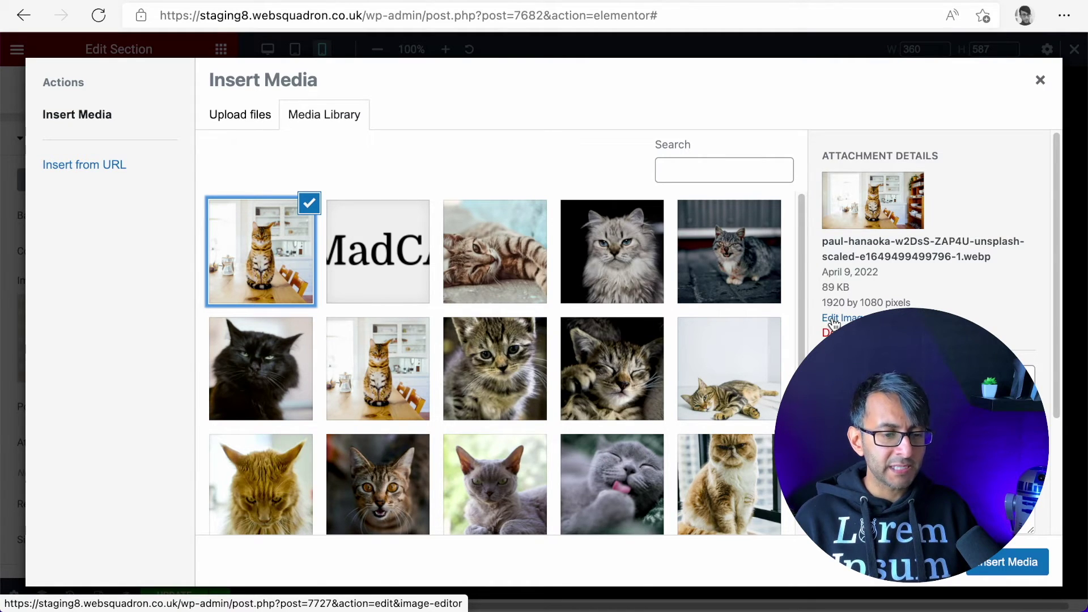
Scale the photo copy to 1244 × 700 px via height 700, then reopen the media library.
text(700)
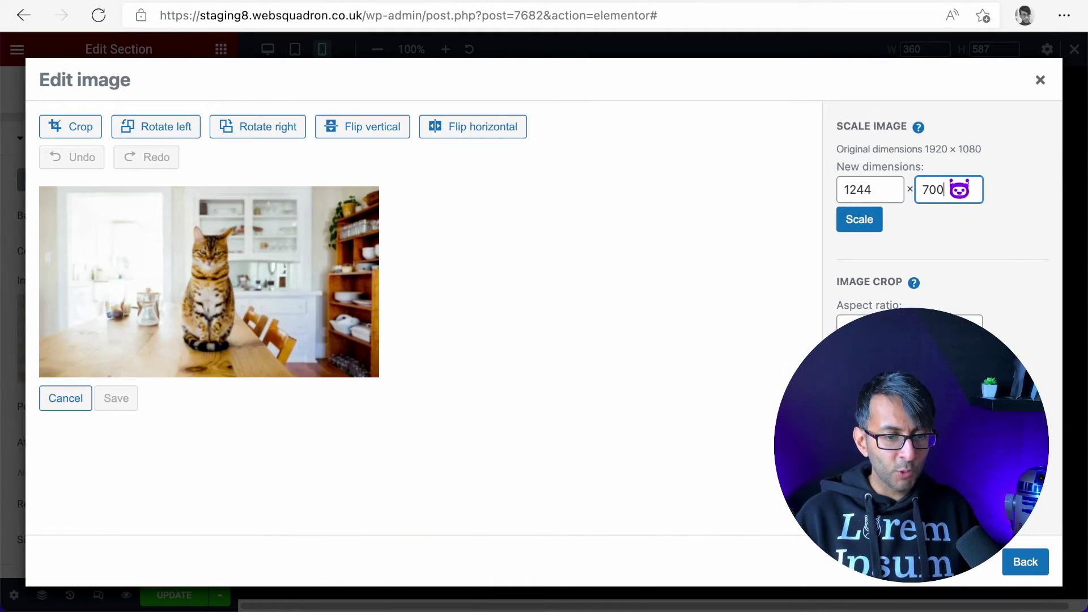
click(852, 223)
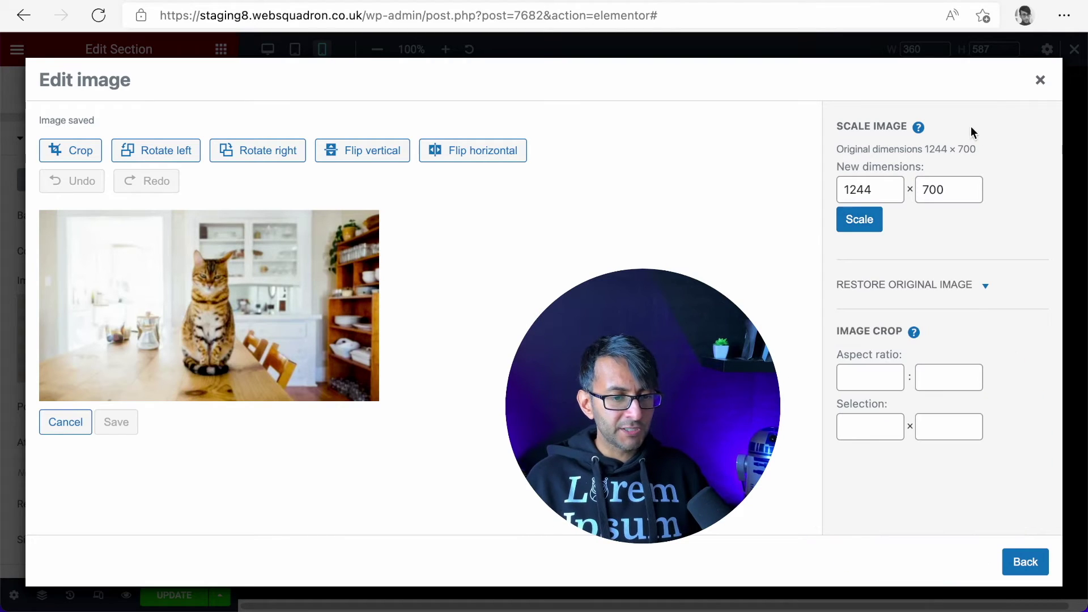
click(1039, 79)
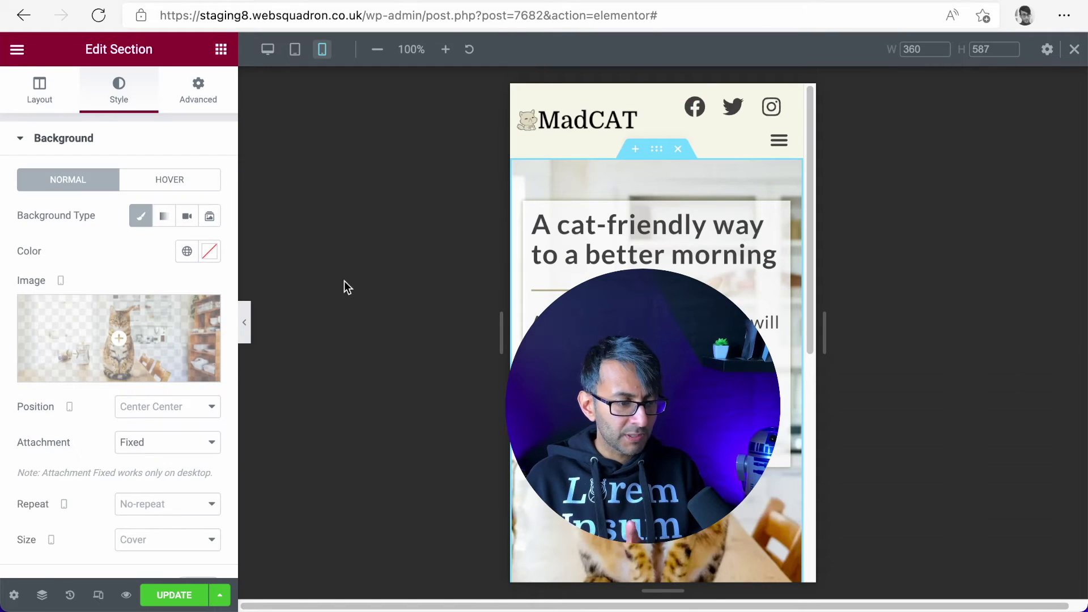
click(96, 333)
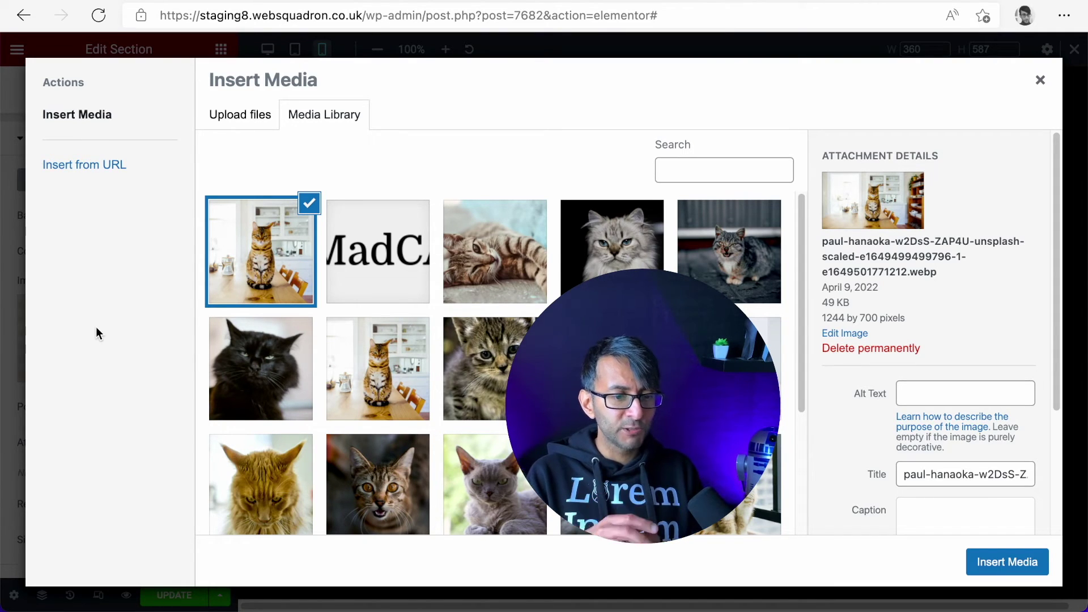
Crop the kitchen cat photo to a 450 px wide selection framing the cat, then save it.
click(844, 334)
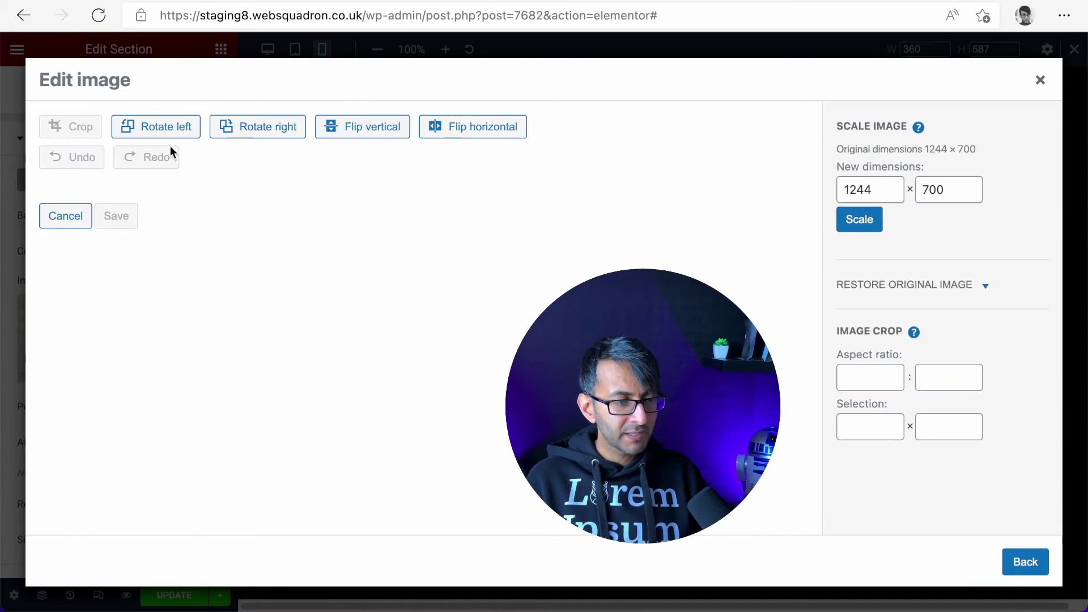
click(72, 128)
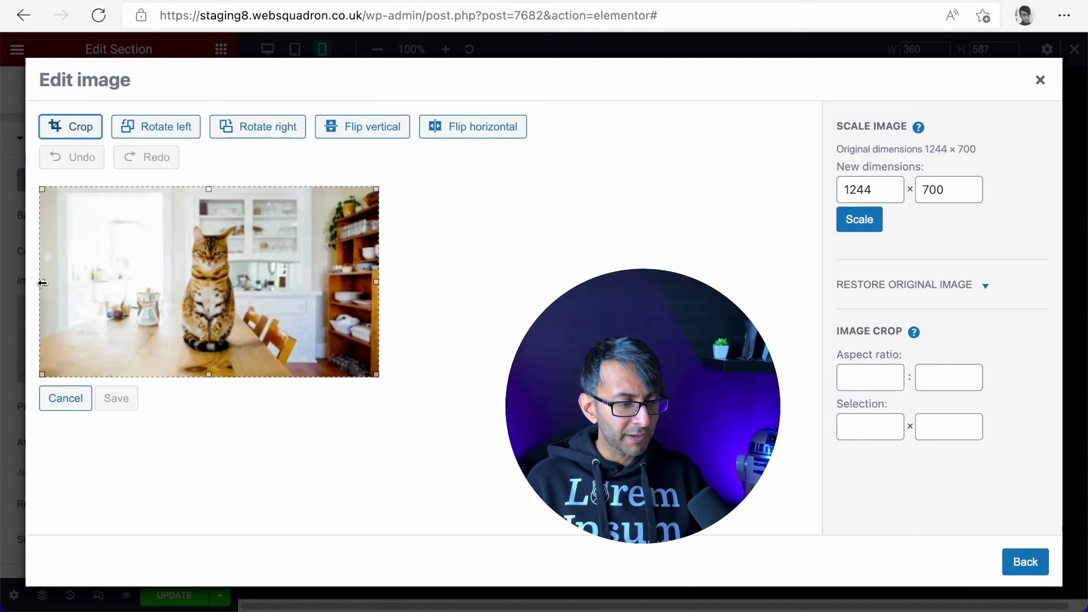
drag(42, 282, 88, 281)
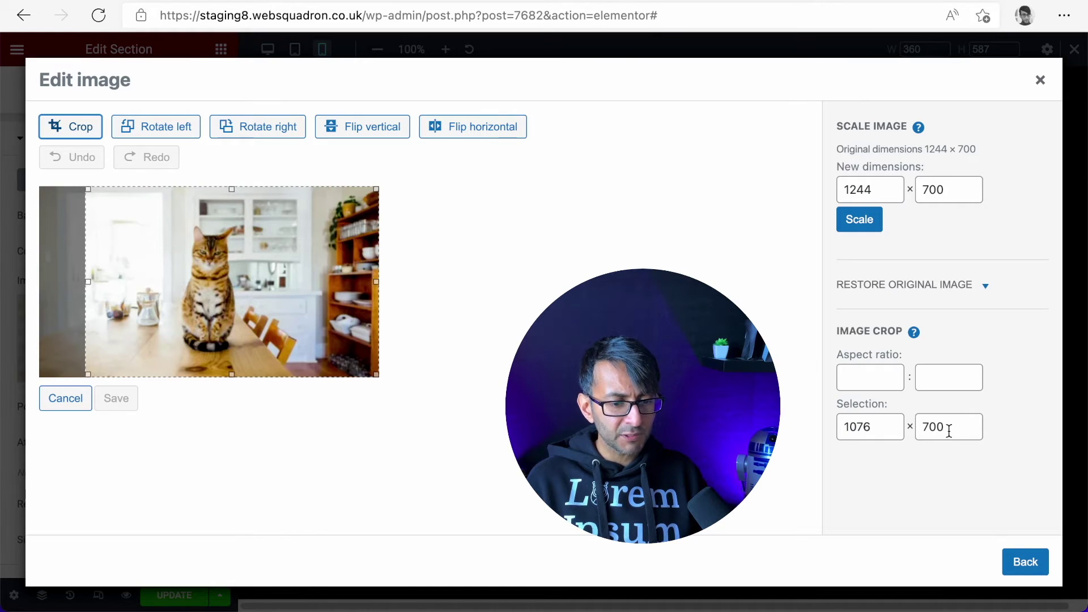
drag(886, 428, 855, 450)
double_click(856, 426)
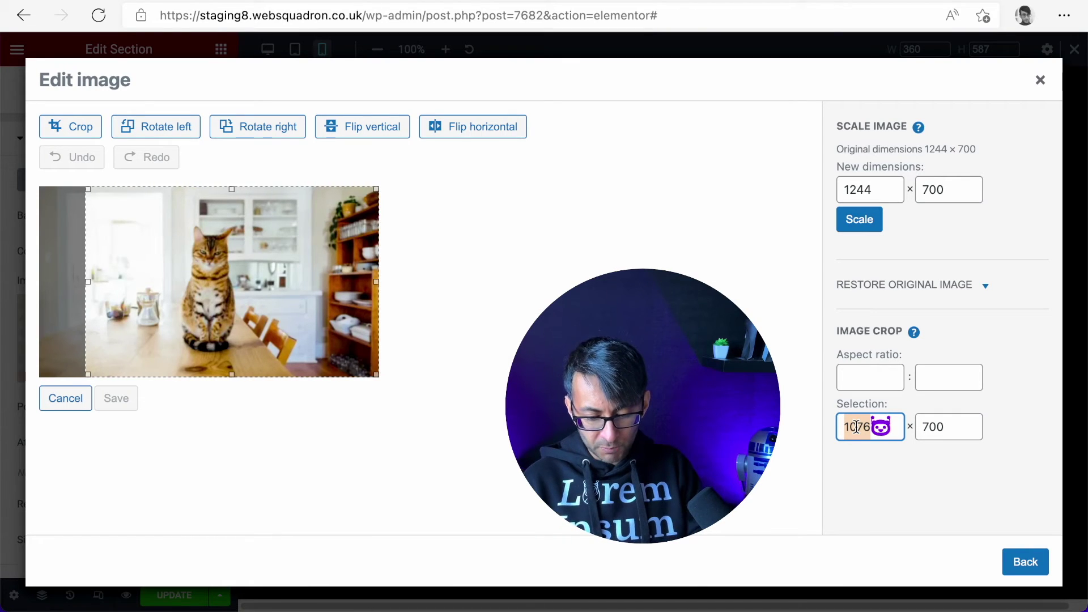
text(450)
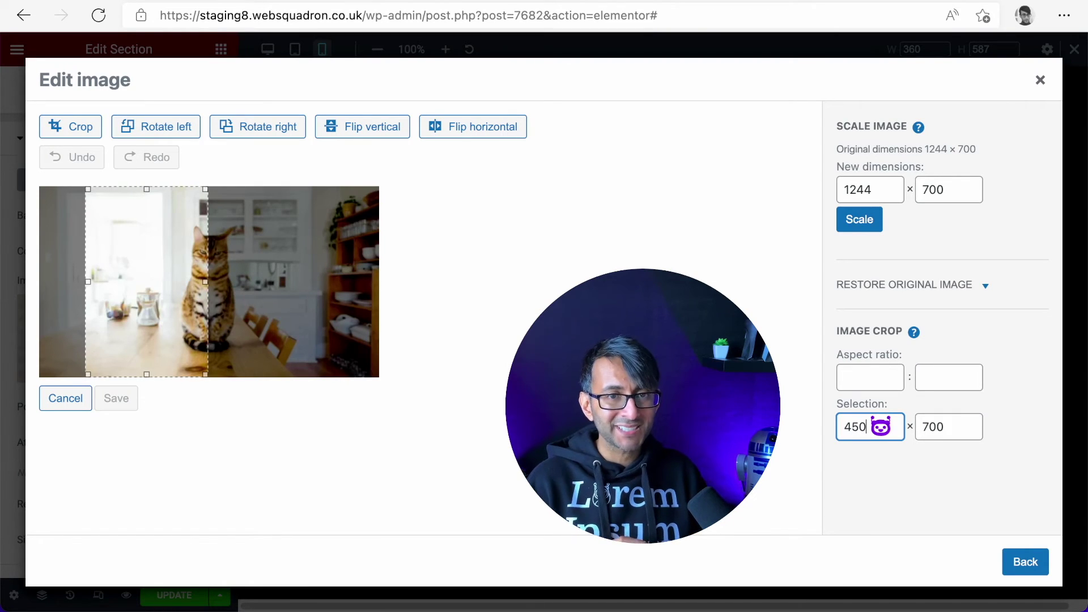
drag(143, 299, 163, 296)
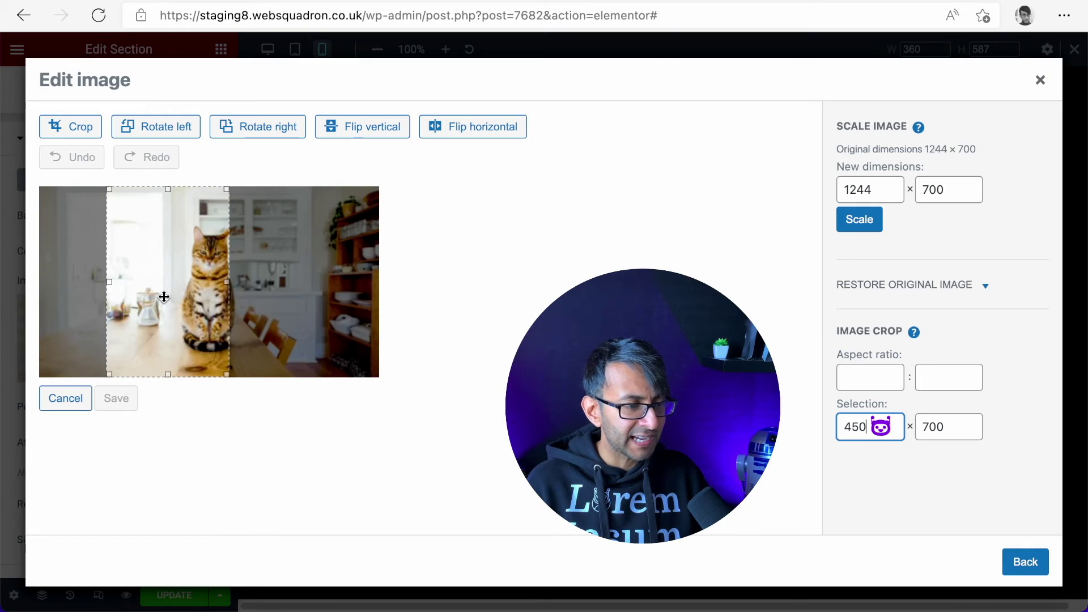
click(61, 128)
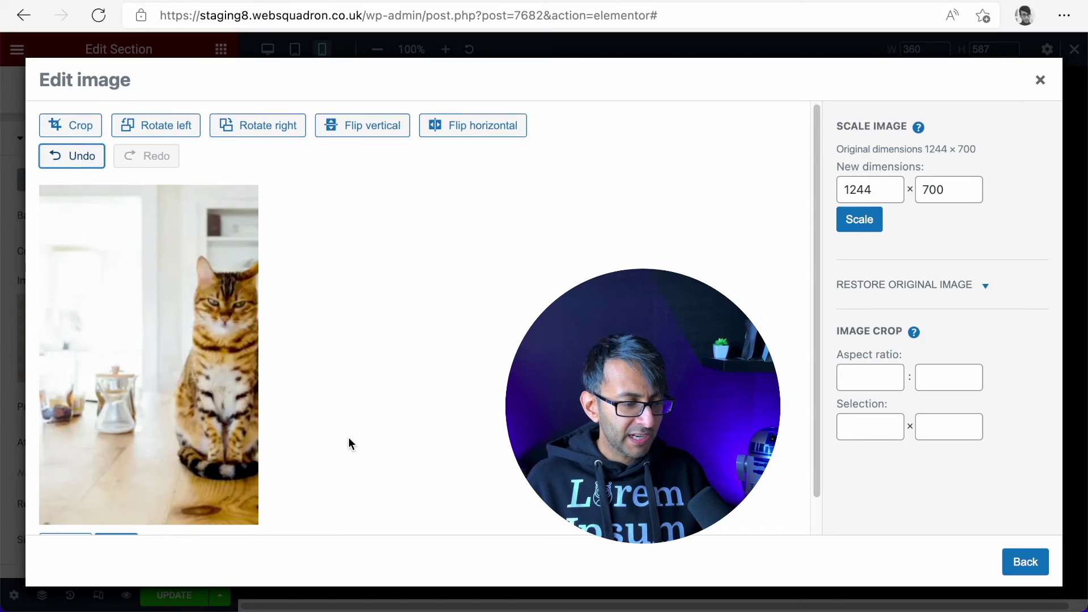
scroll(284, 442, down, 1)
click(116, 519)
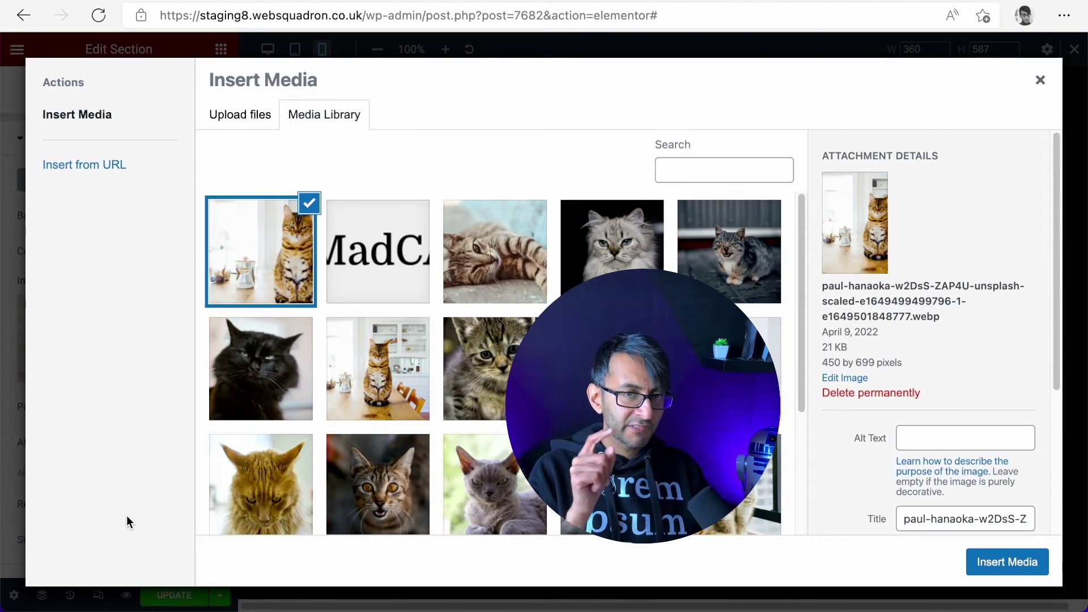
Insert the cropped portrait cat image as the hero section's background.
click(374, 378)
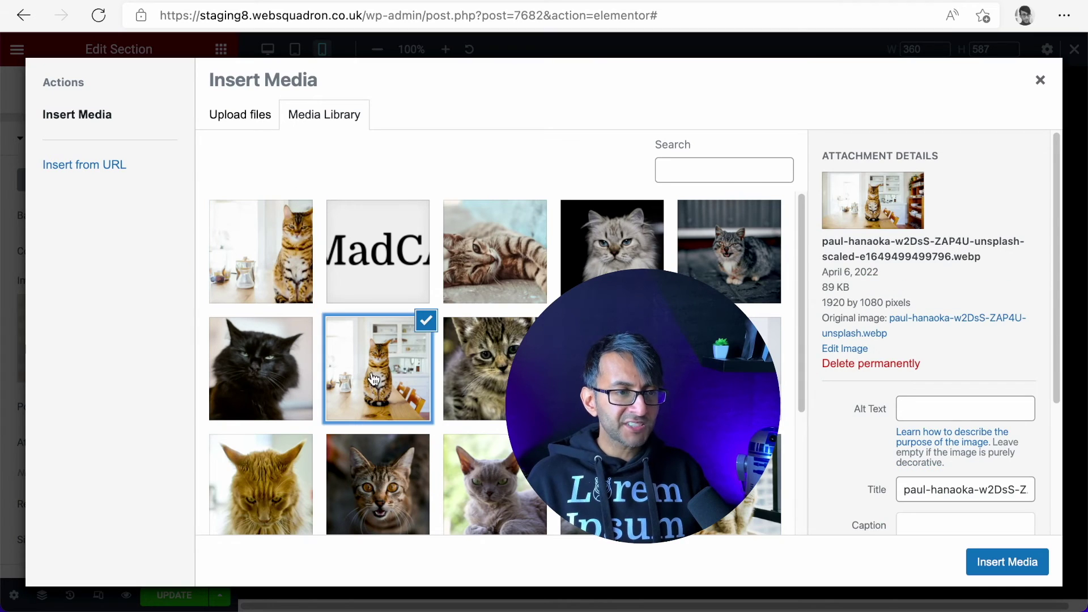
click(280, 282)
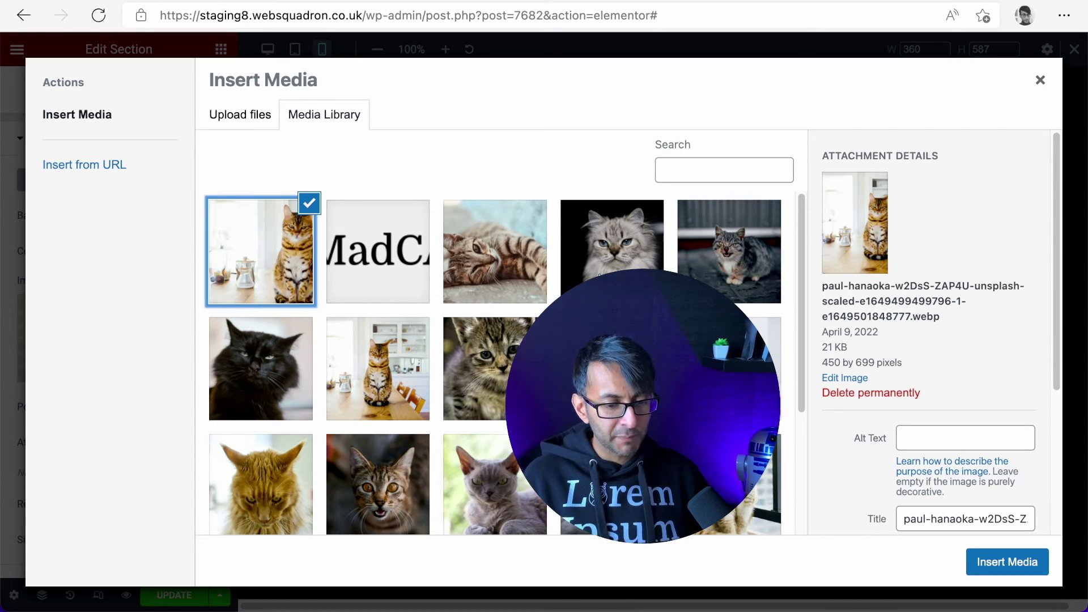
click(995, 561)
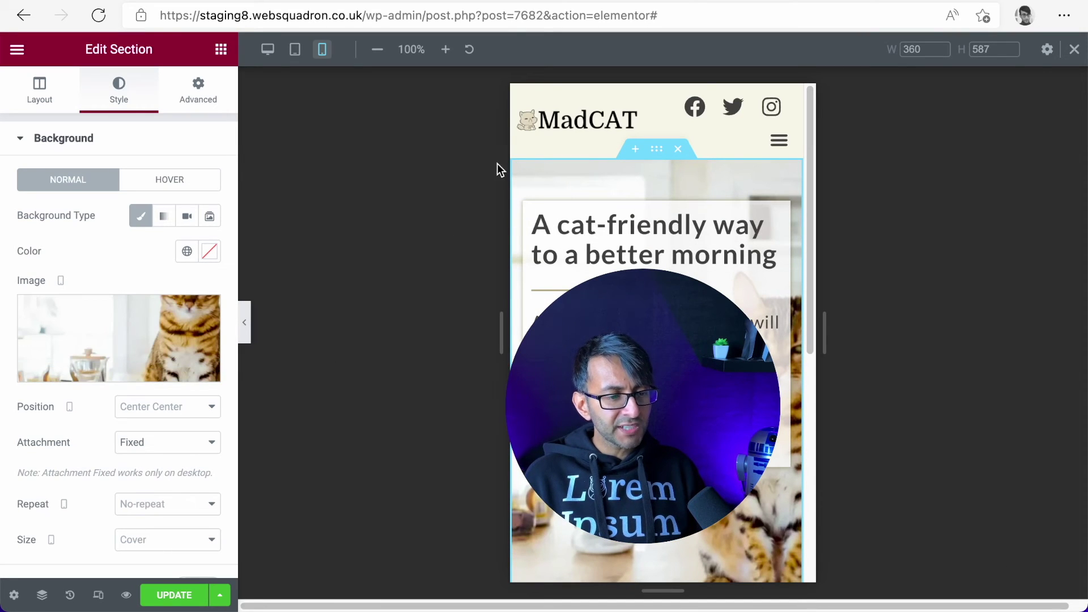
click(268, 50)
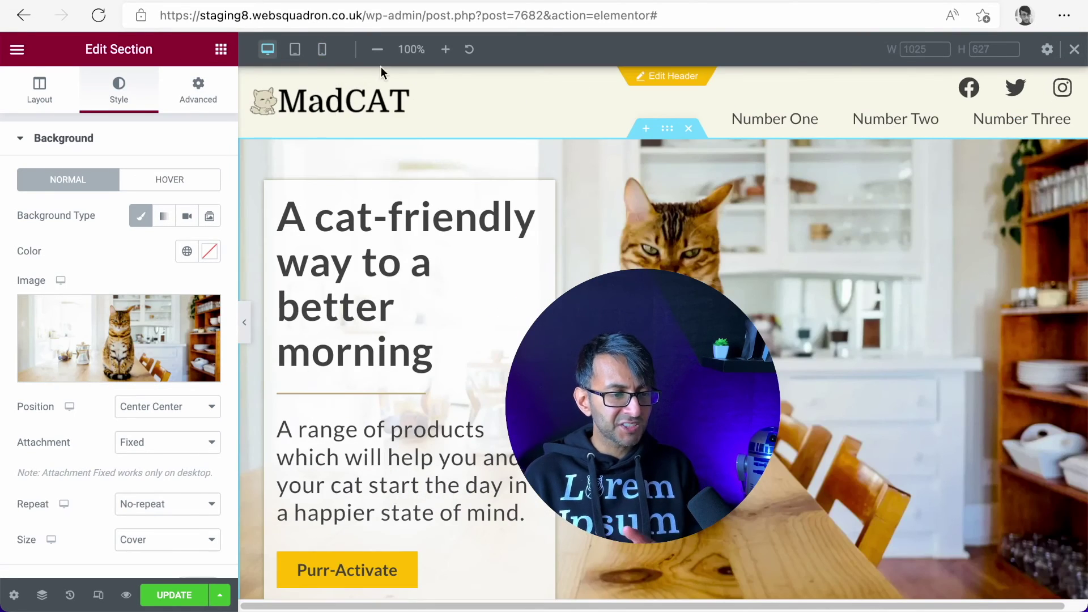
click(322, 50)
Set the mobile preview width to 378 px and the background position to Center Right.
double_click(924, 56)
text(378)
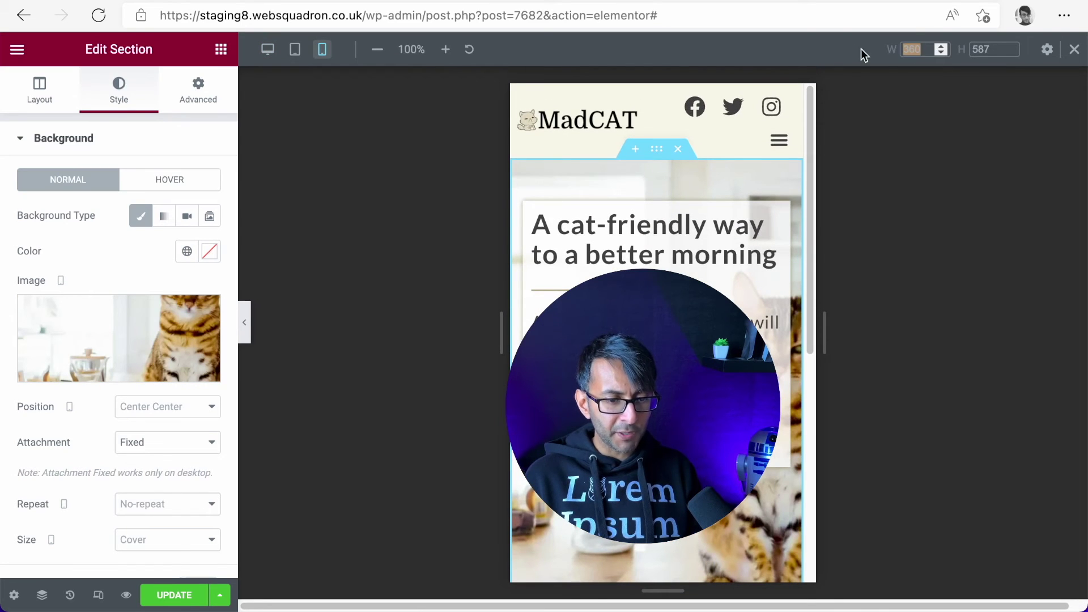
key(Return)
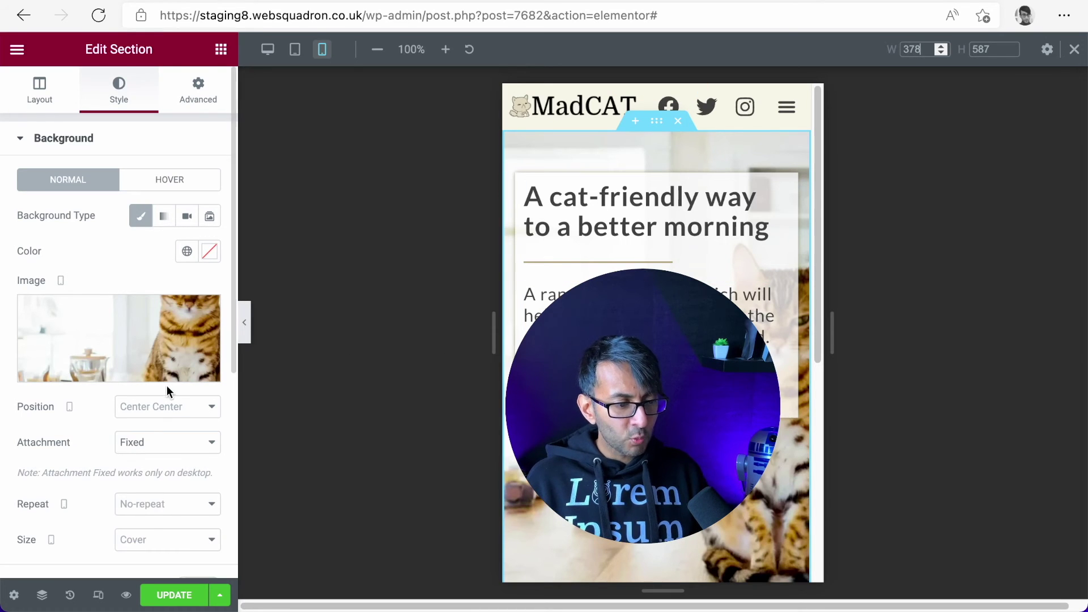
click(165, 408)
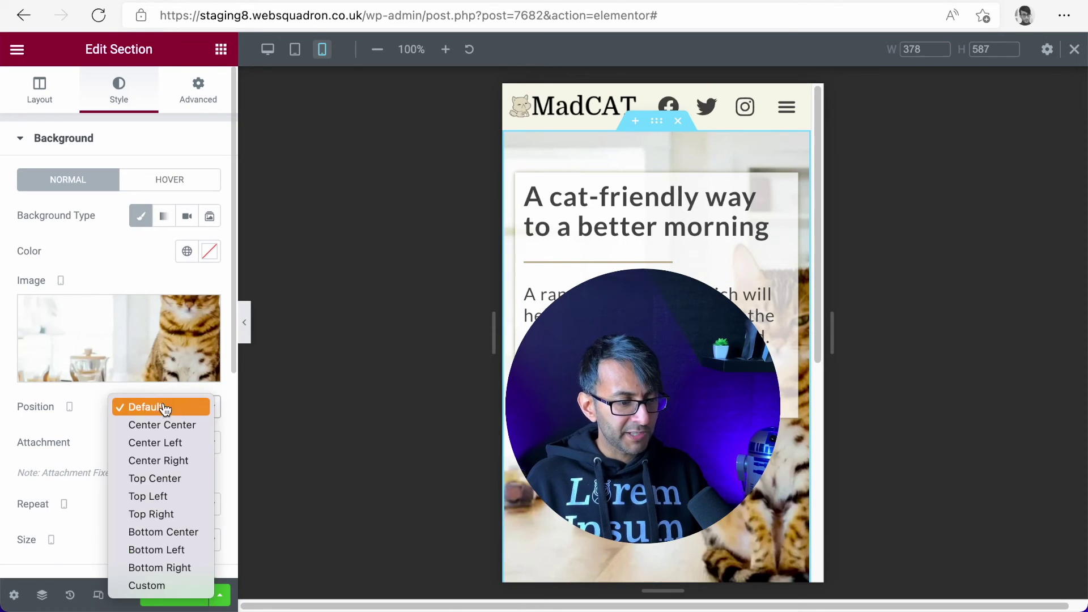
click(172, 464)
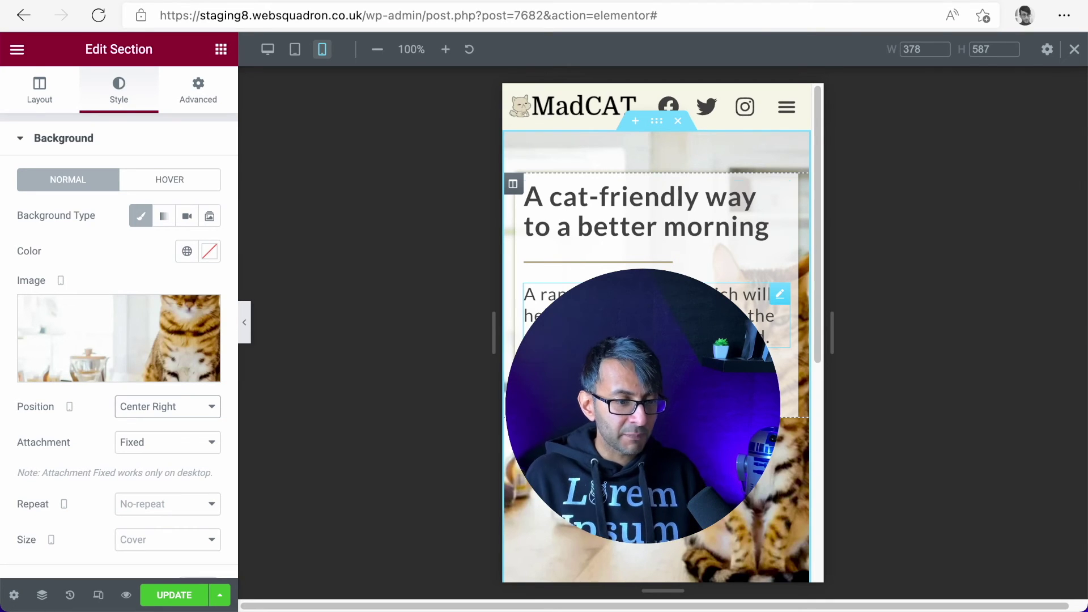
click(512, 184)
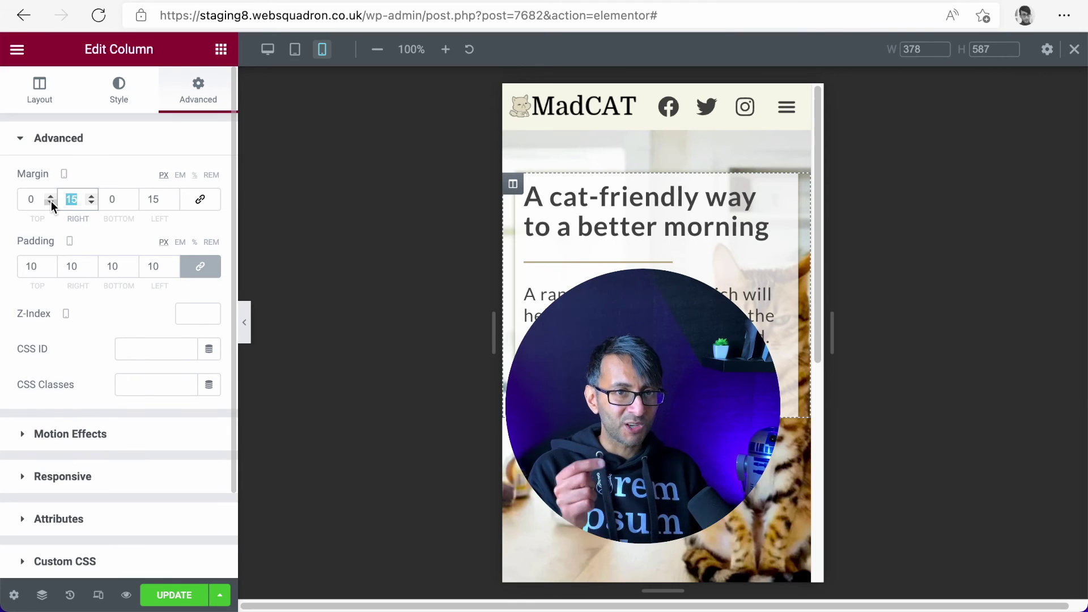
Give the hero text column a 140 px right mobile margin, then hide the editor panel.
text(50)
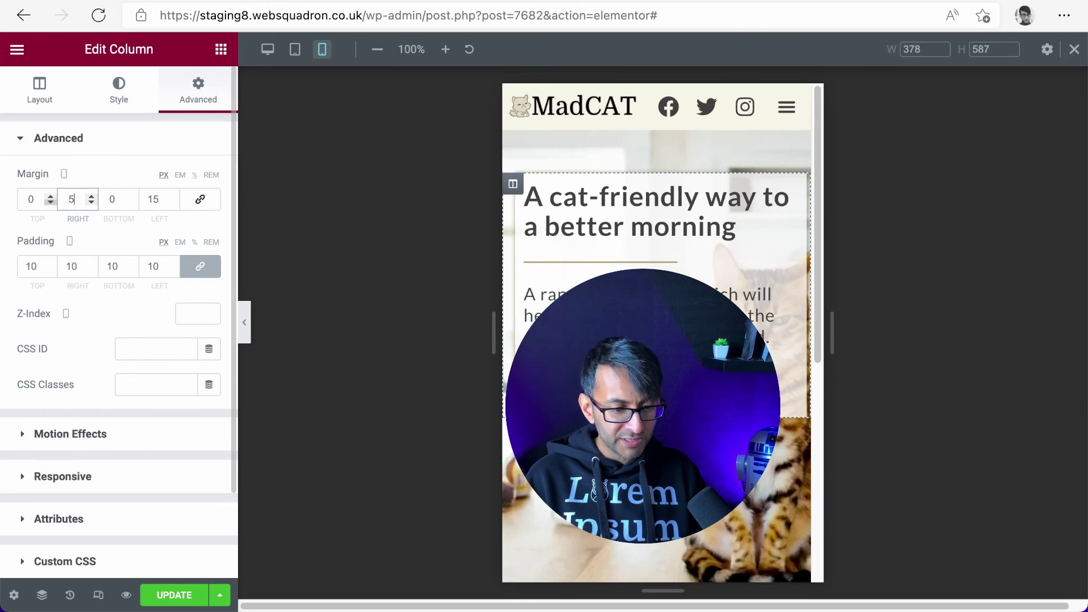
key(BackSpace)
key(BackSpace)
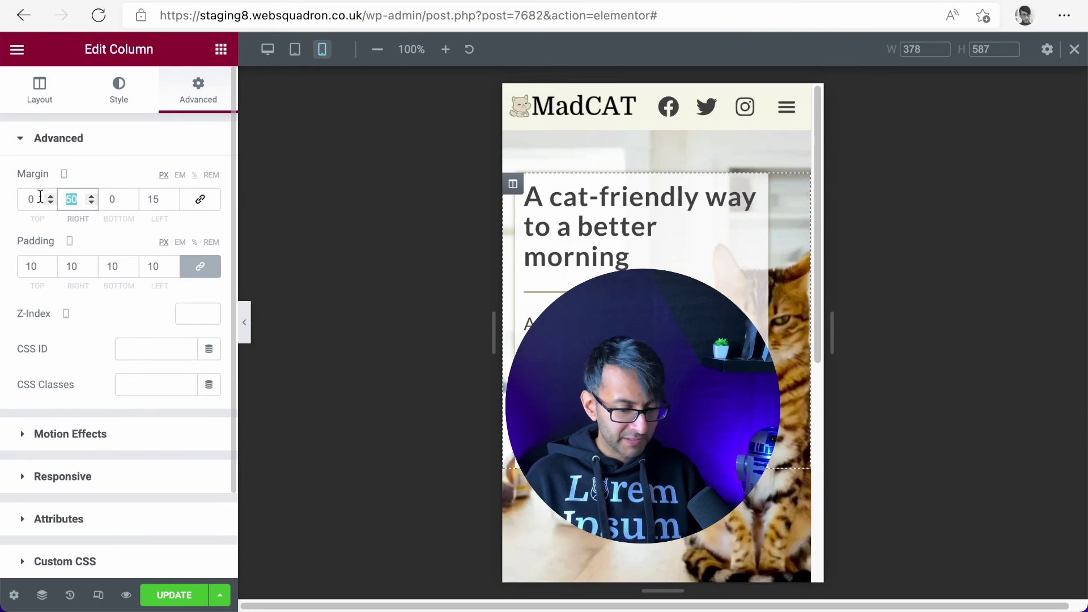
text(150)
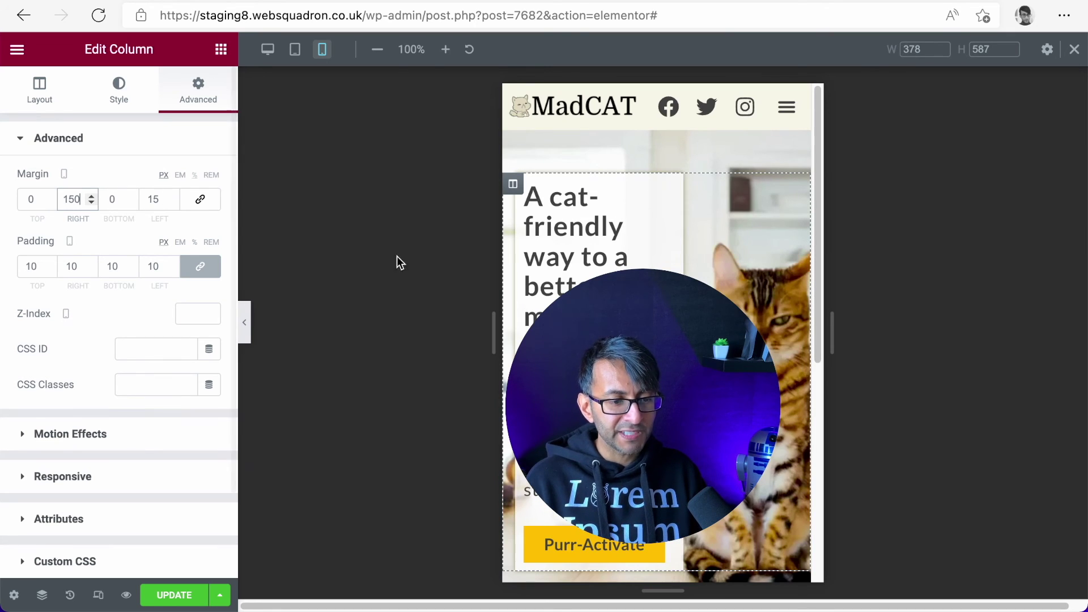
key(ctrl+p)
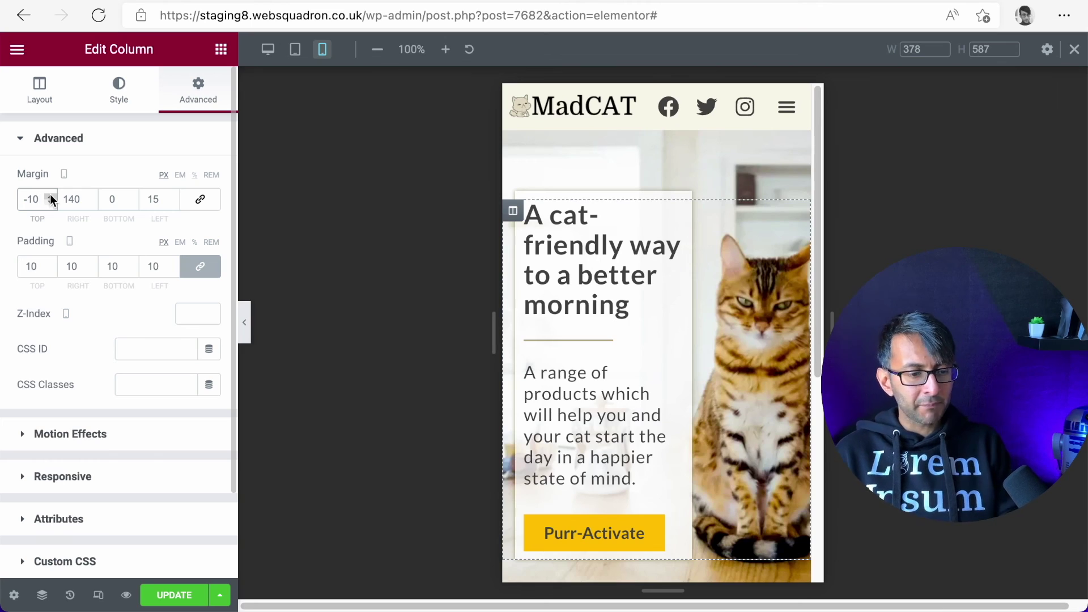
click(244, 337)
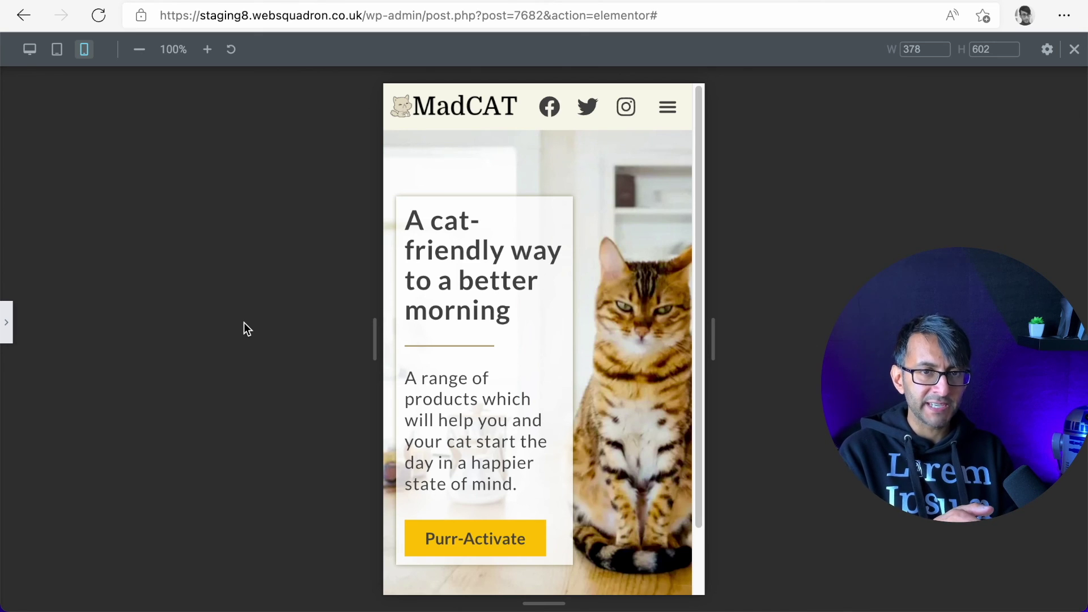
click(6, 323)
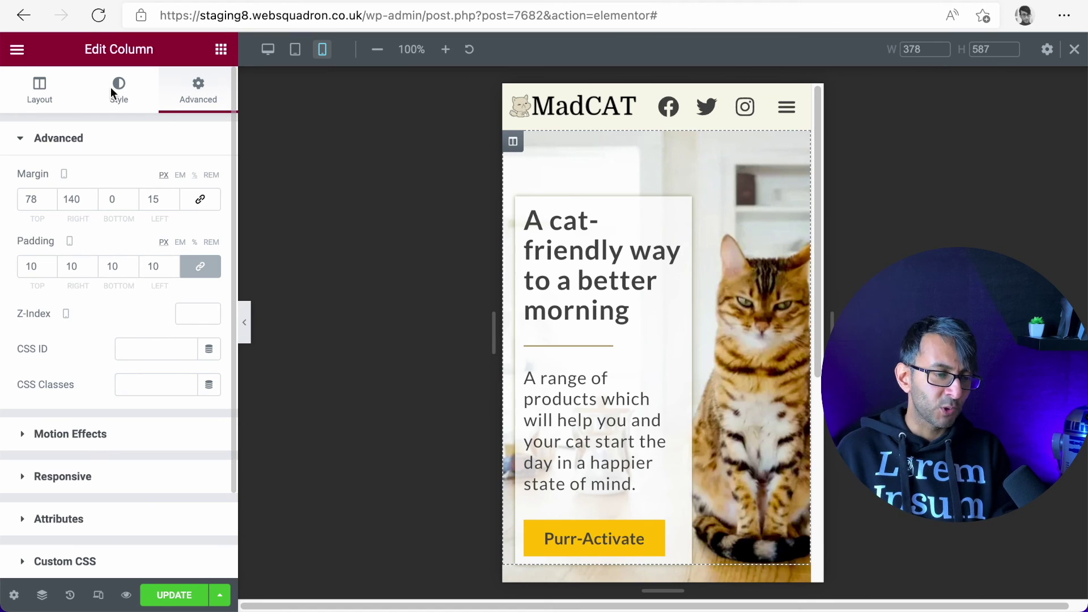
click(270, 50)
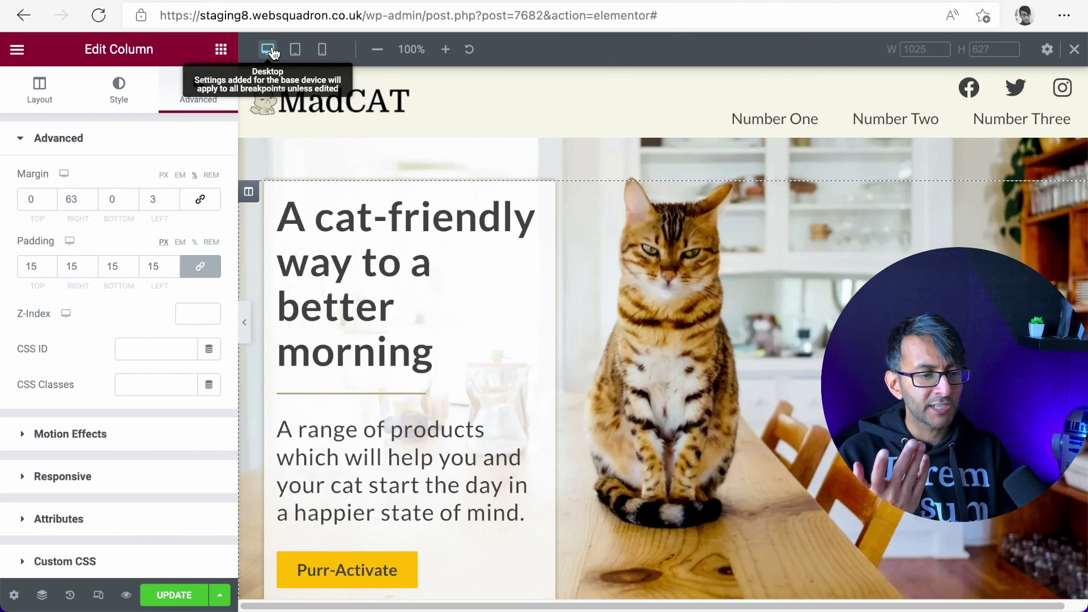
click(244, 322)
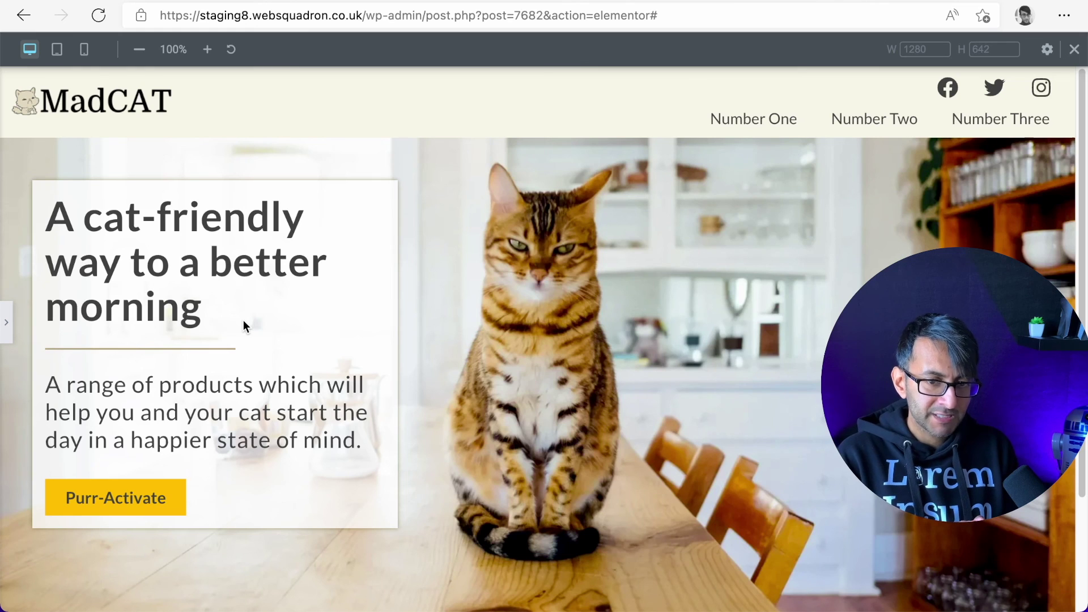
click(84, 49)
double_click(919, 51)
text(378)
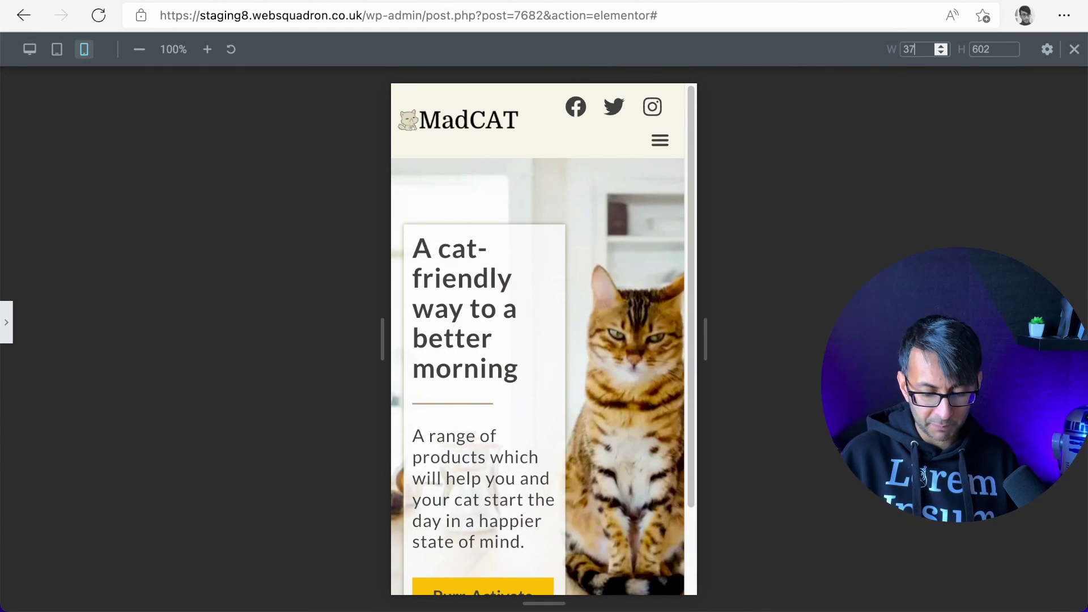